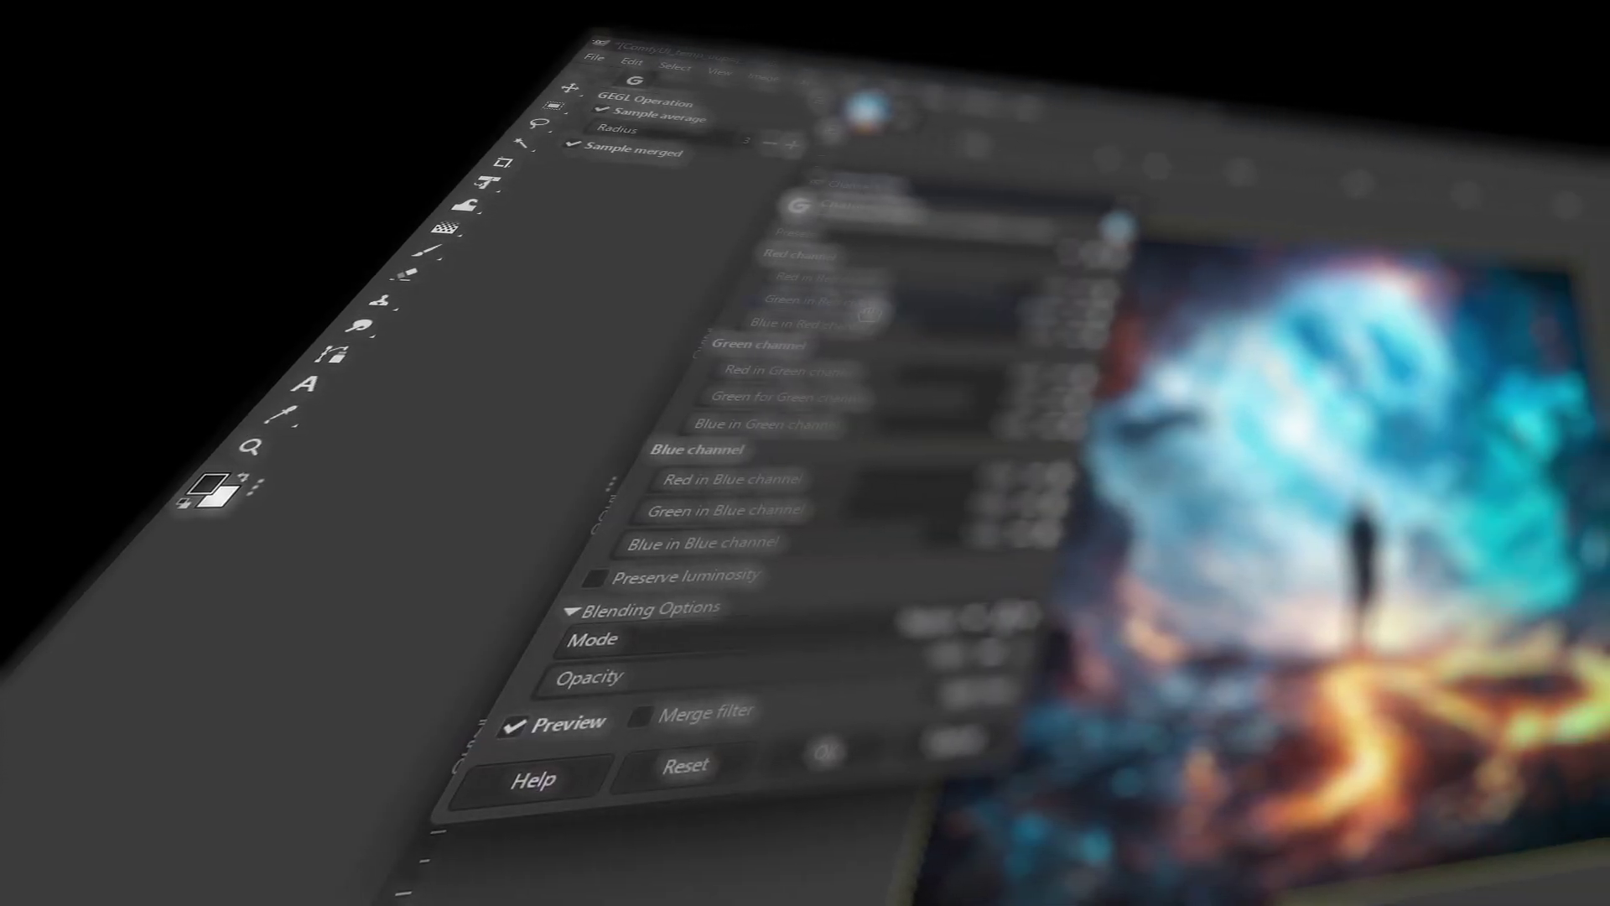
Try the Middle Gray colour scheme, return to Dark Colors, and let icon sizes override the theme
left_click_drag(775, 514, 793, 513)
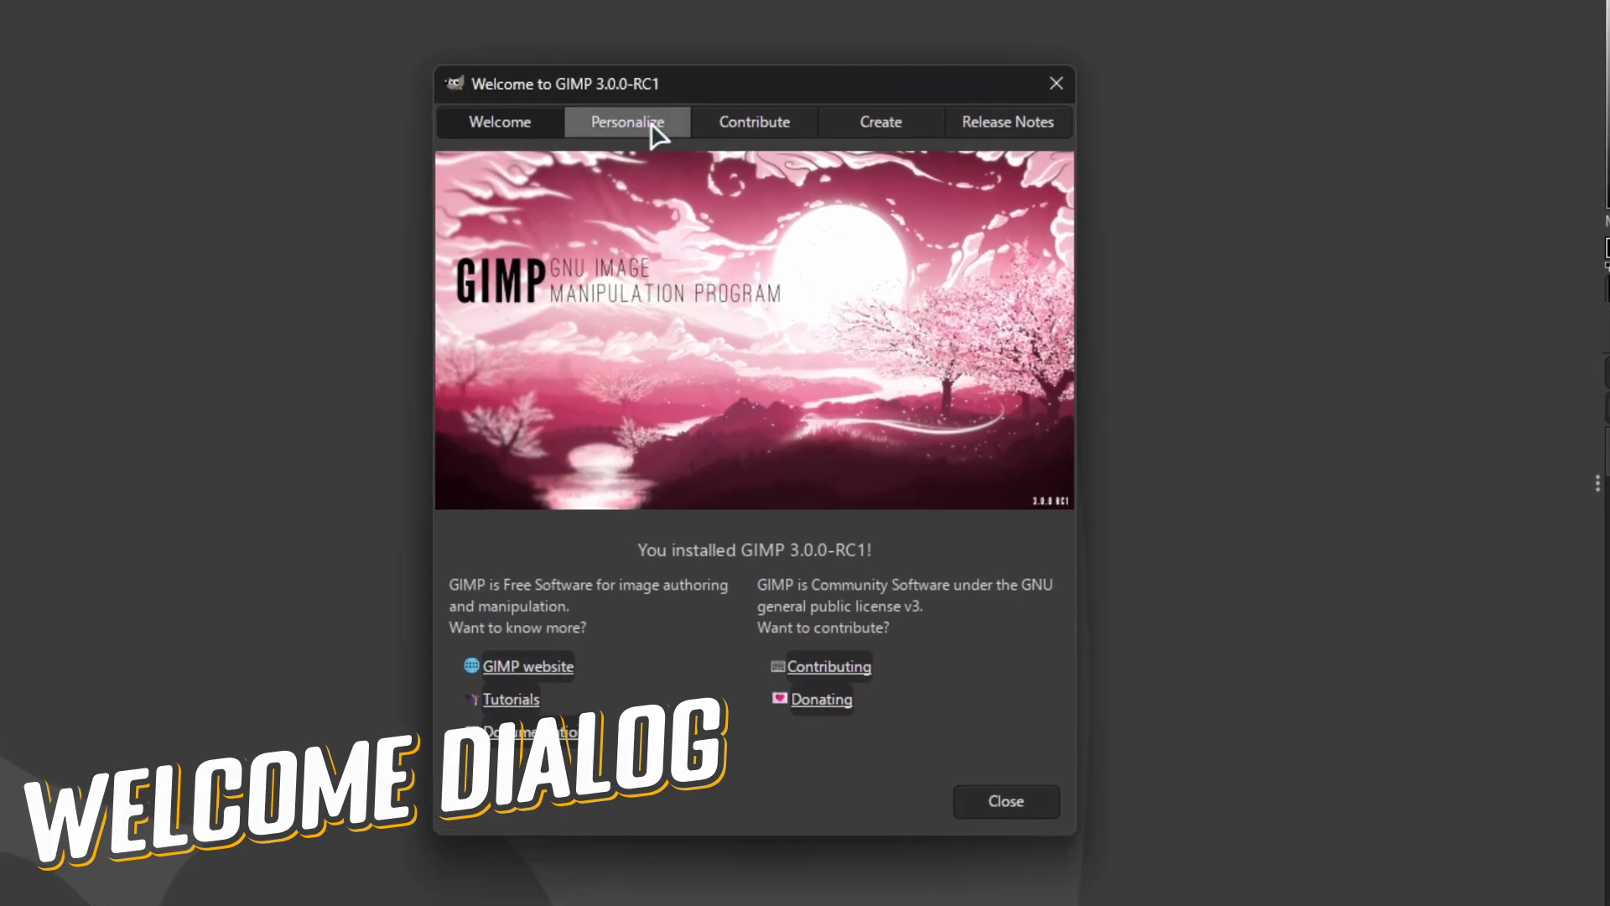
left_click(688, 233)
left_click(659, 192)
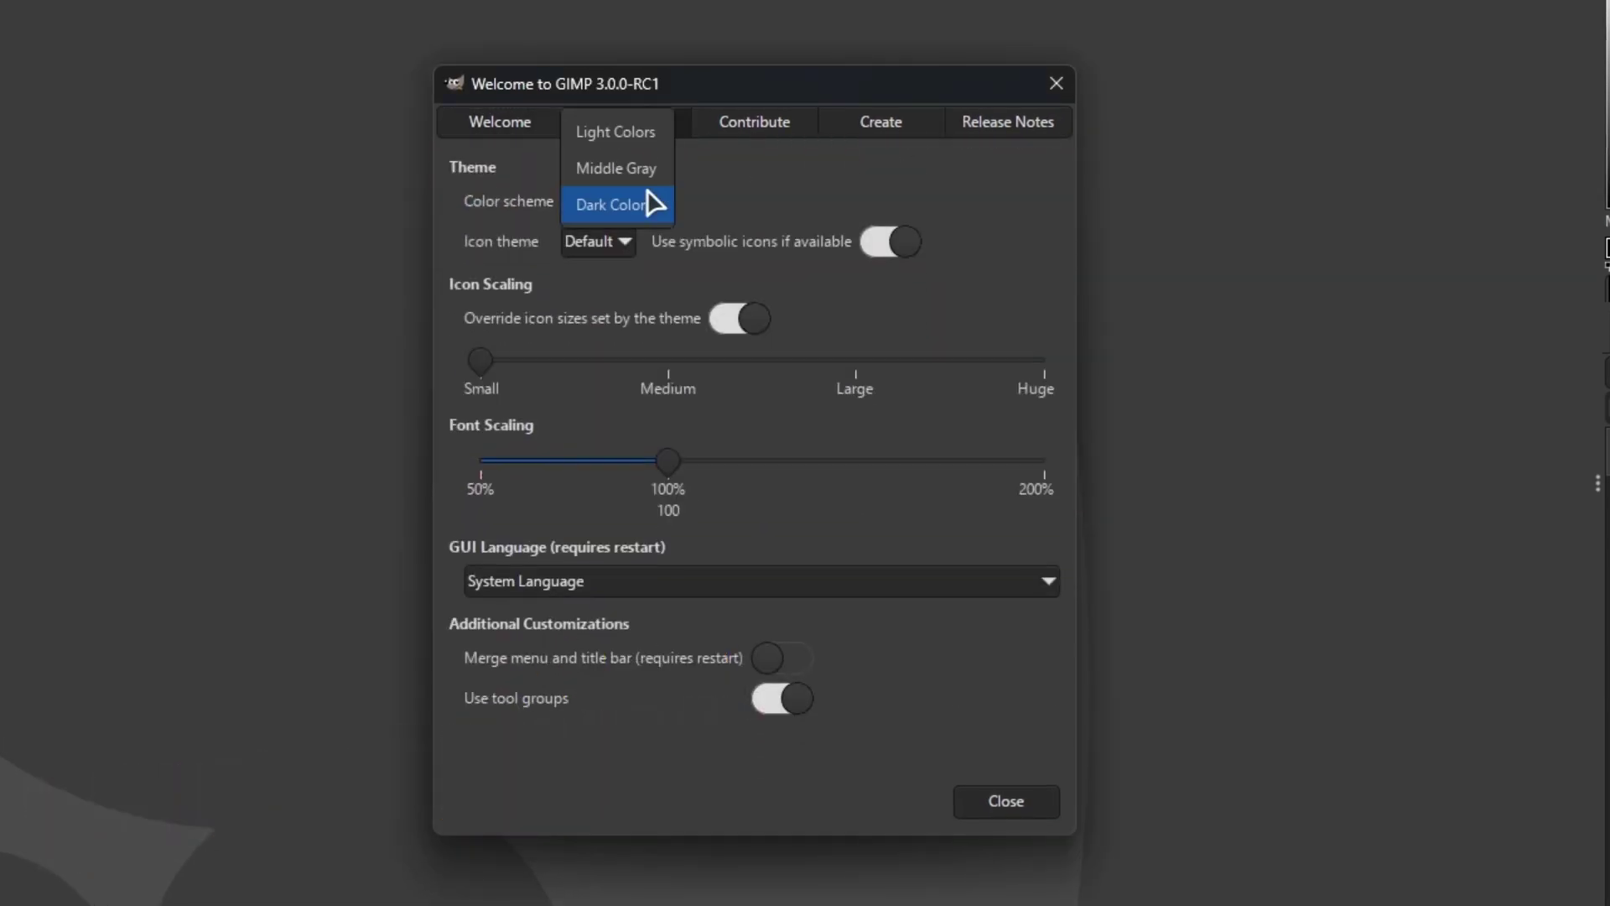
left_click(628, 206)
scroll(625, 197, "up", 1)
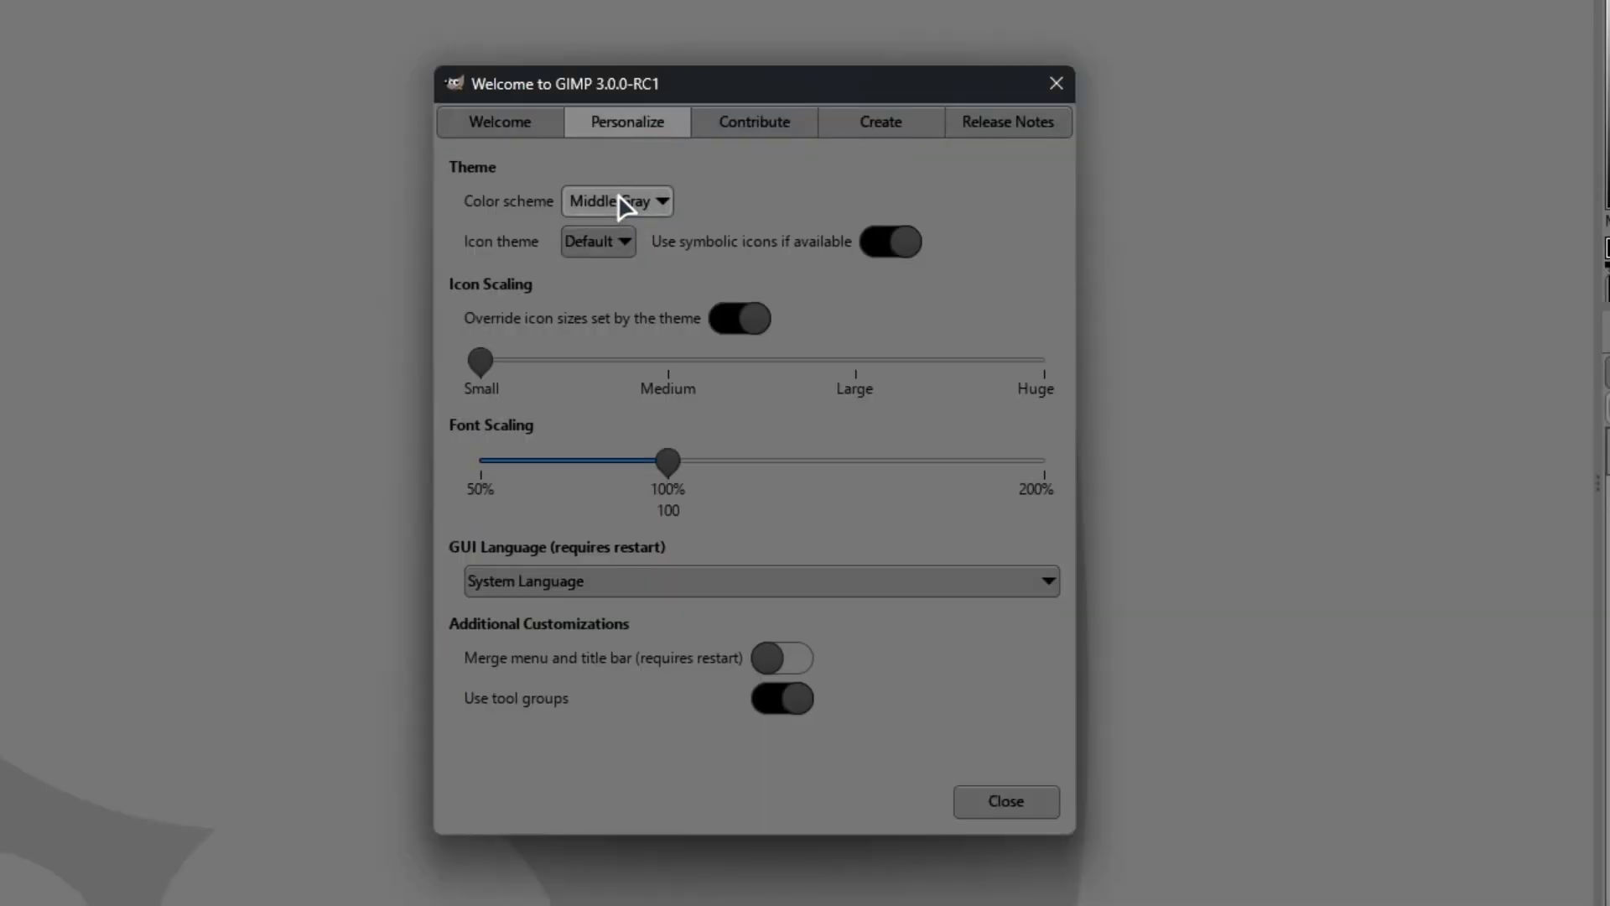
left_click(629, 205)
left_click(619, 244)
left_click(889, 243)
left_click(730, 322)
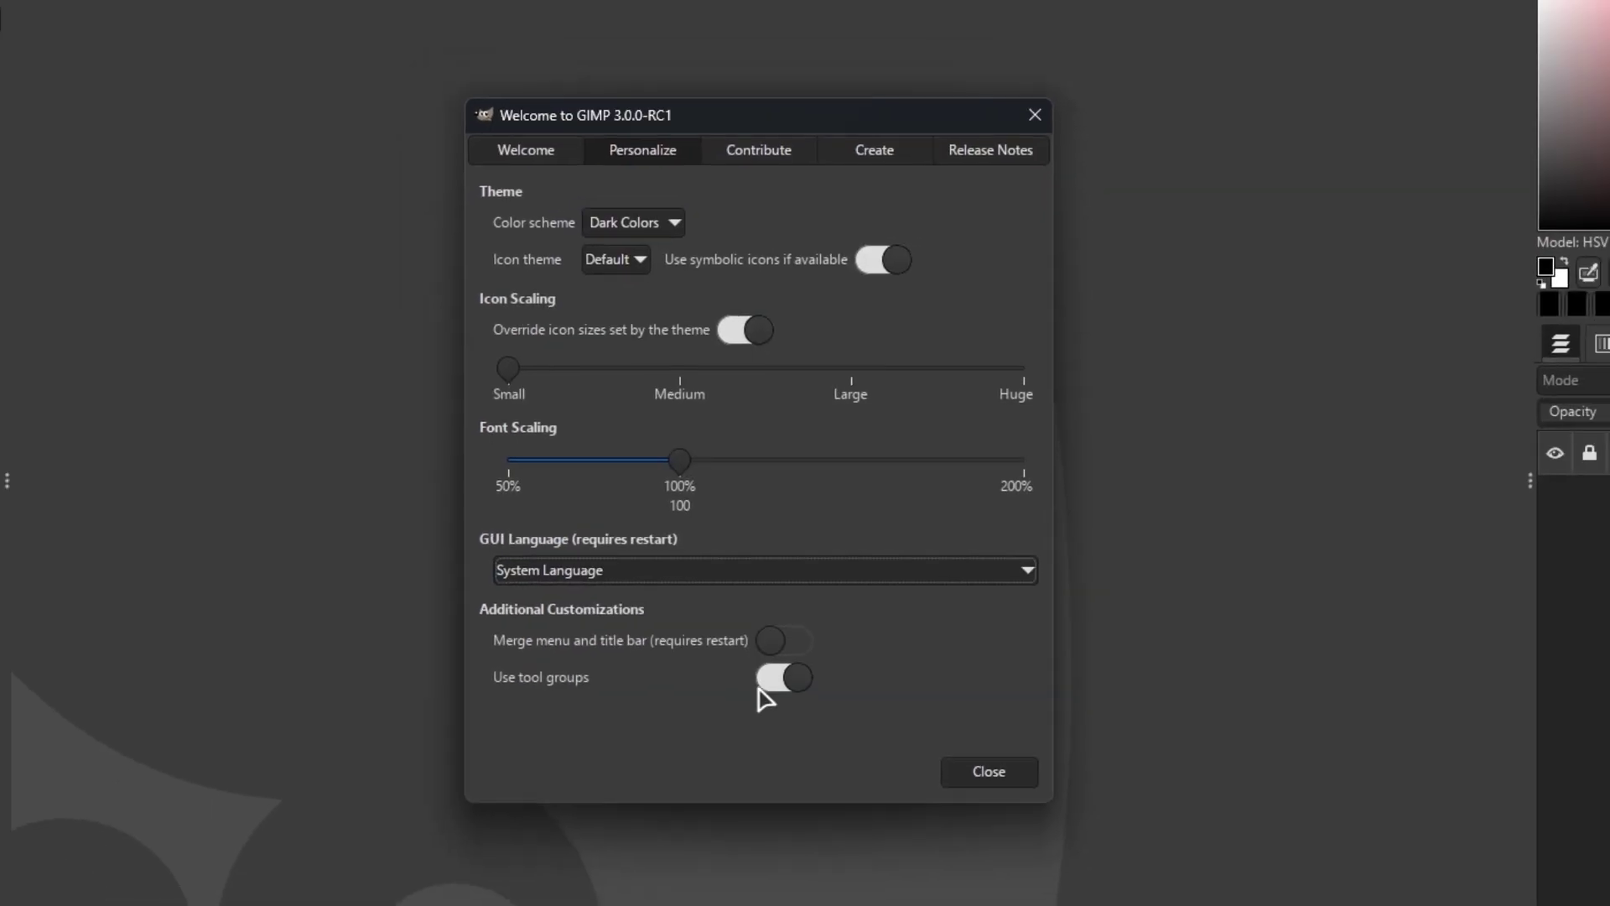
Browse the Contribute and Create pages, create a new canvas, and select all three layers
left_click(783, 144)
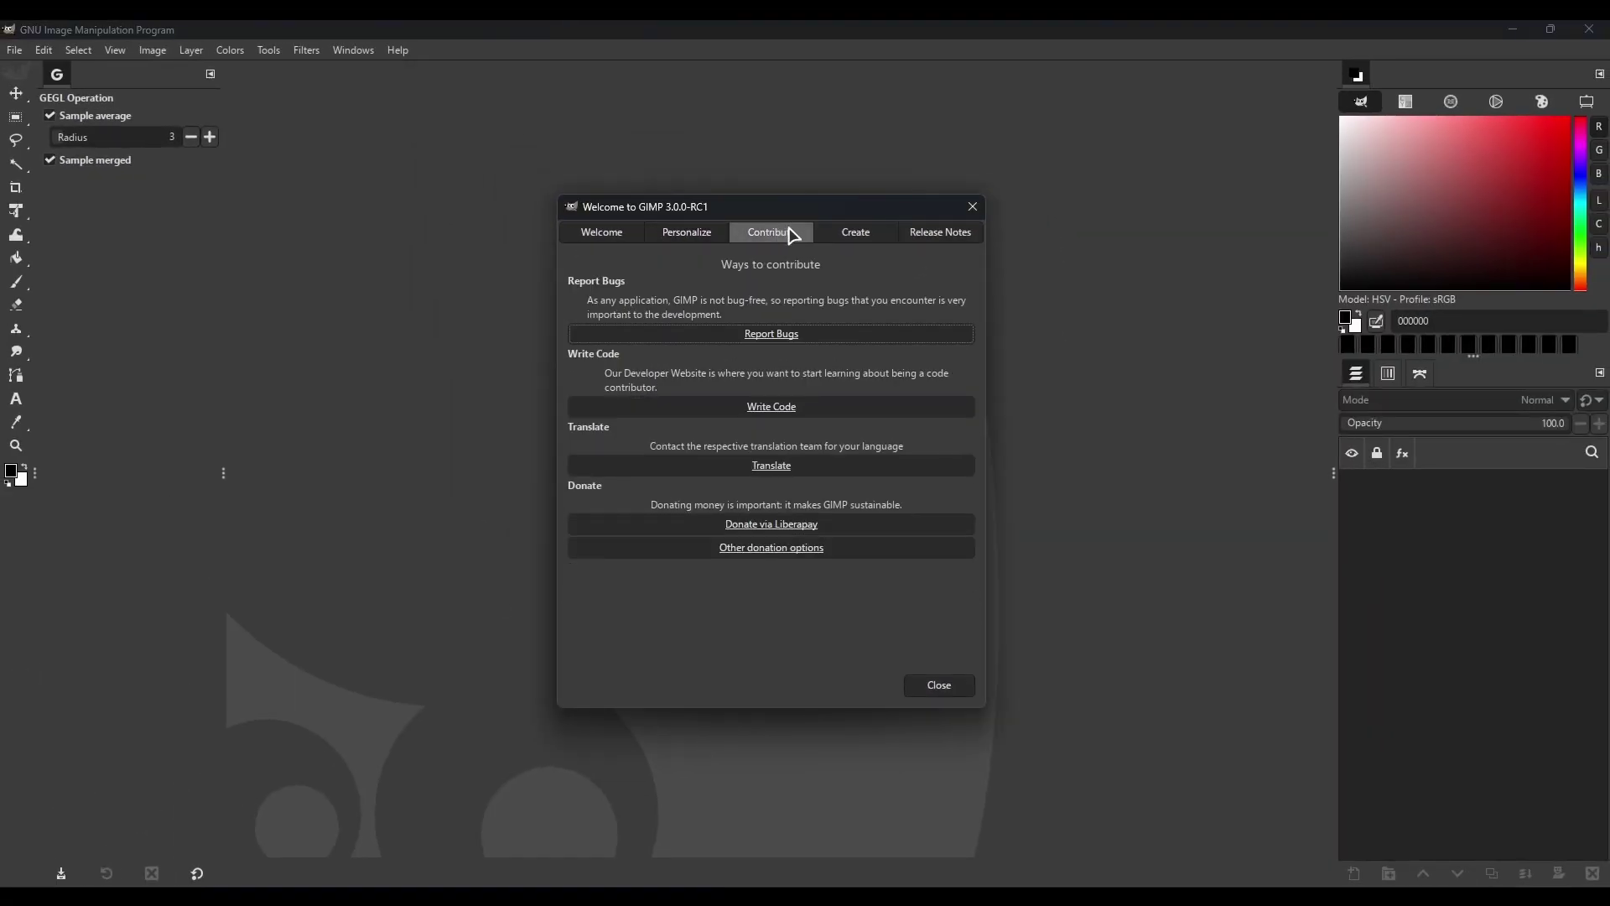
left_click(859, 235)
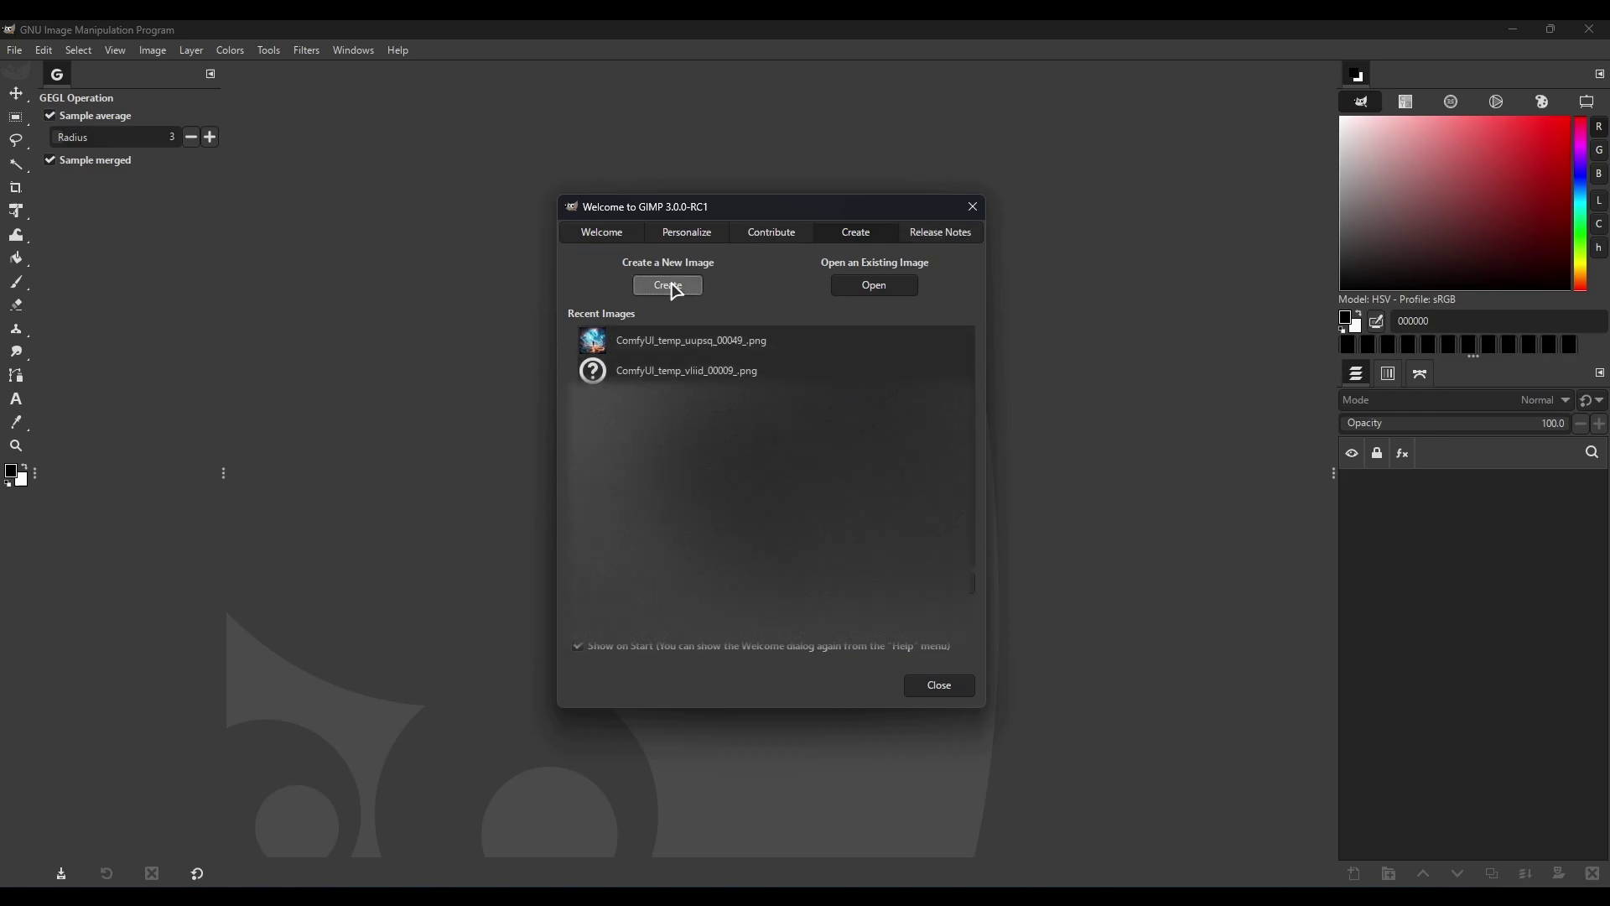
left_click(668, 286)
left_click(391, 369)
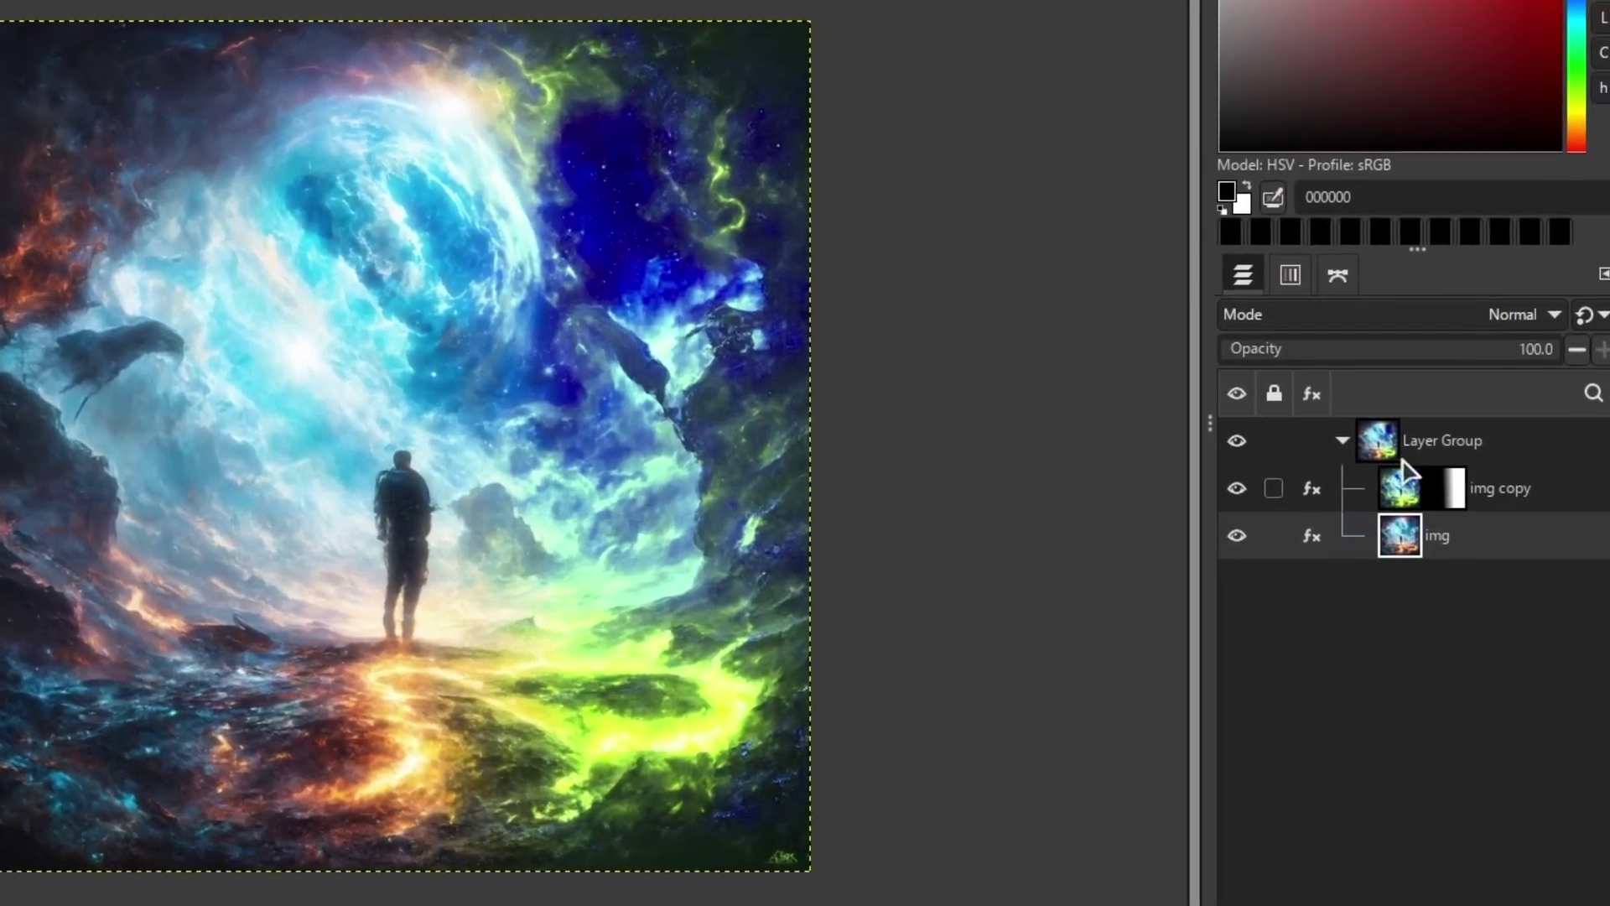
left_click(1397, 449, "shift")
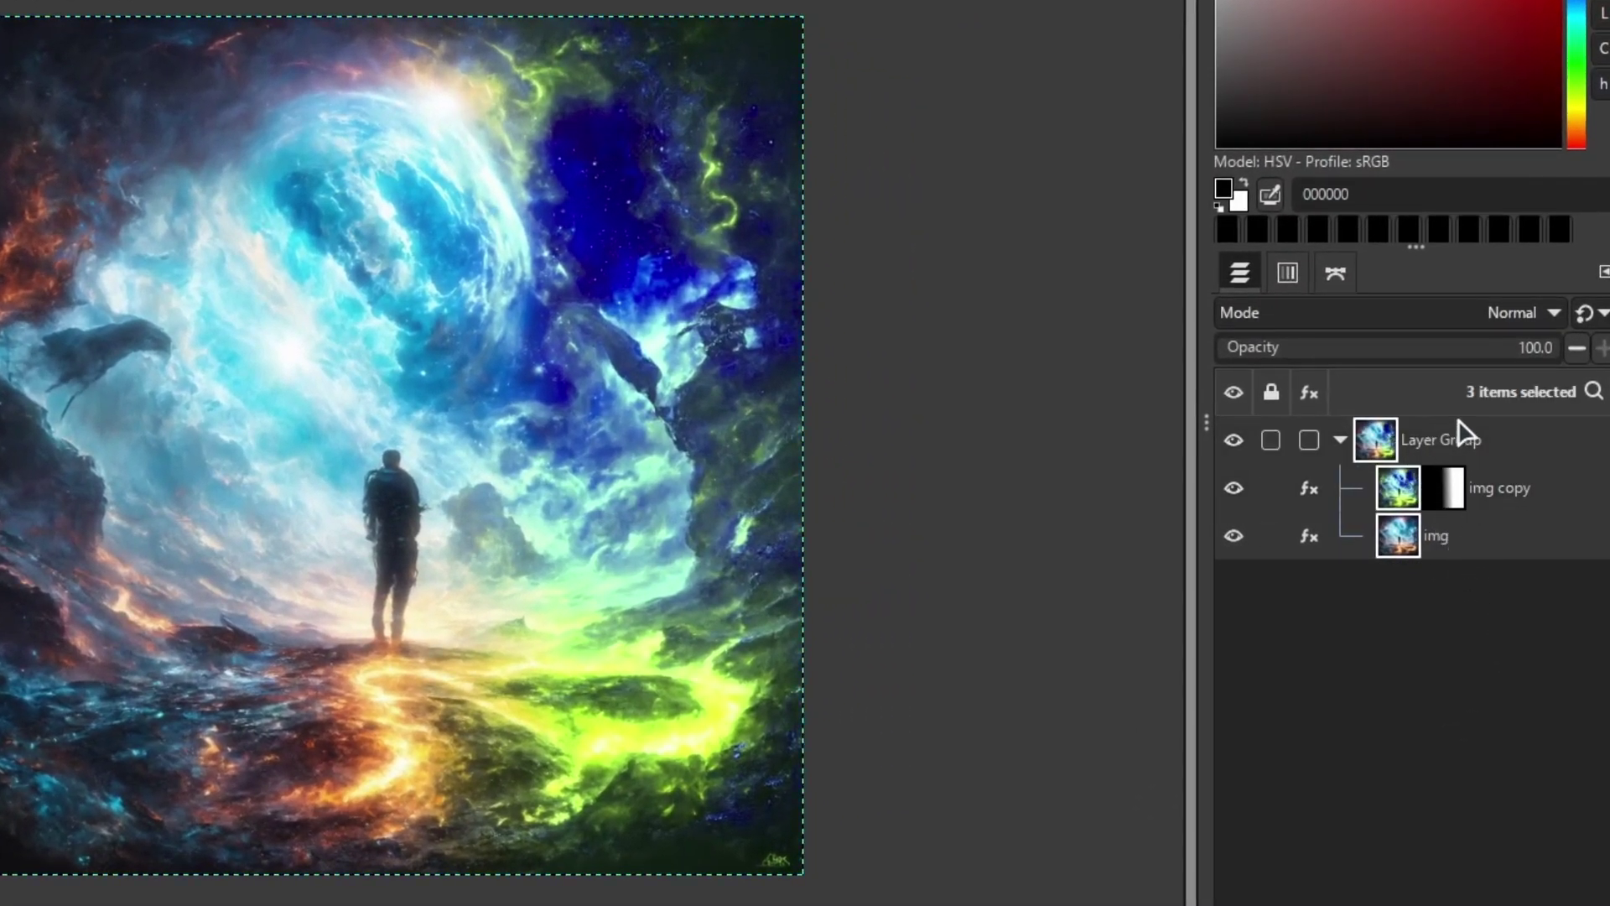
left_click(1593, 391)
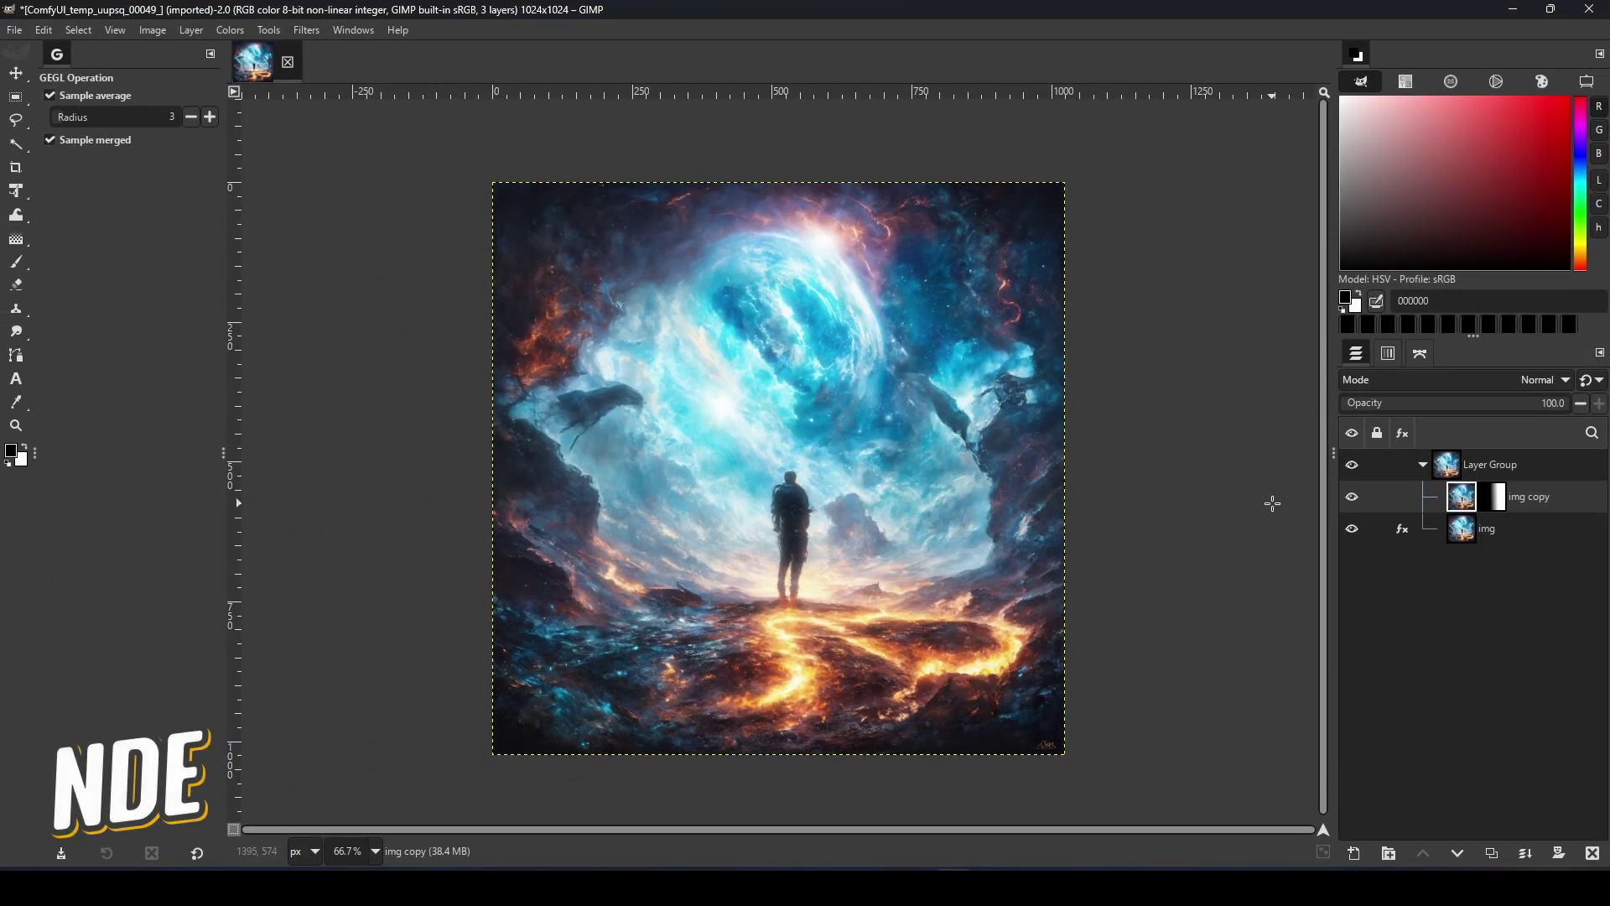
Try the Channel Mixer via action search with Blue in Green at 0.324, then discard it
key("slash")
type("color")
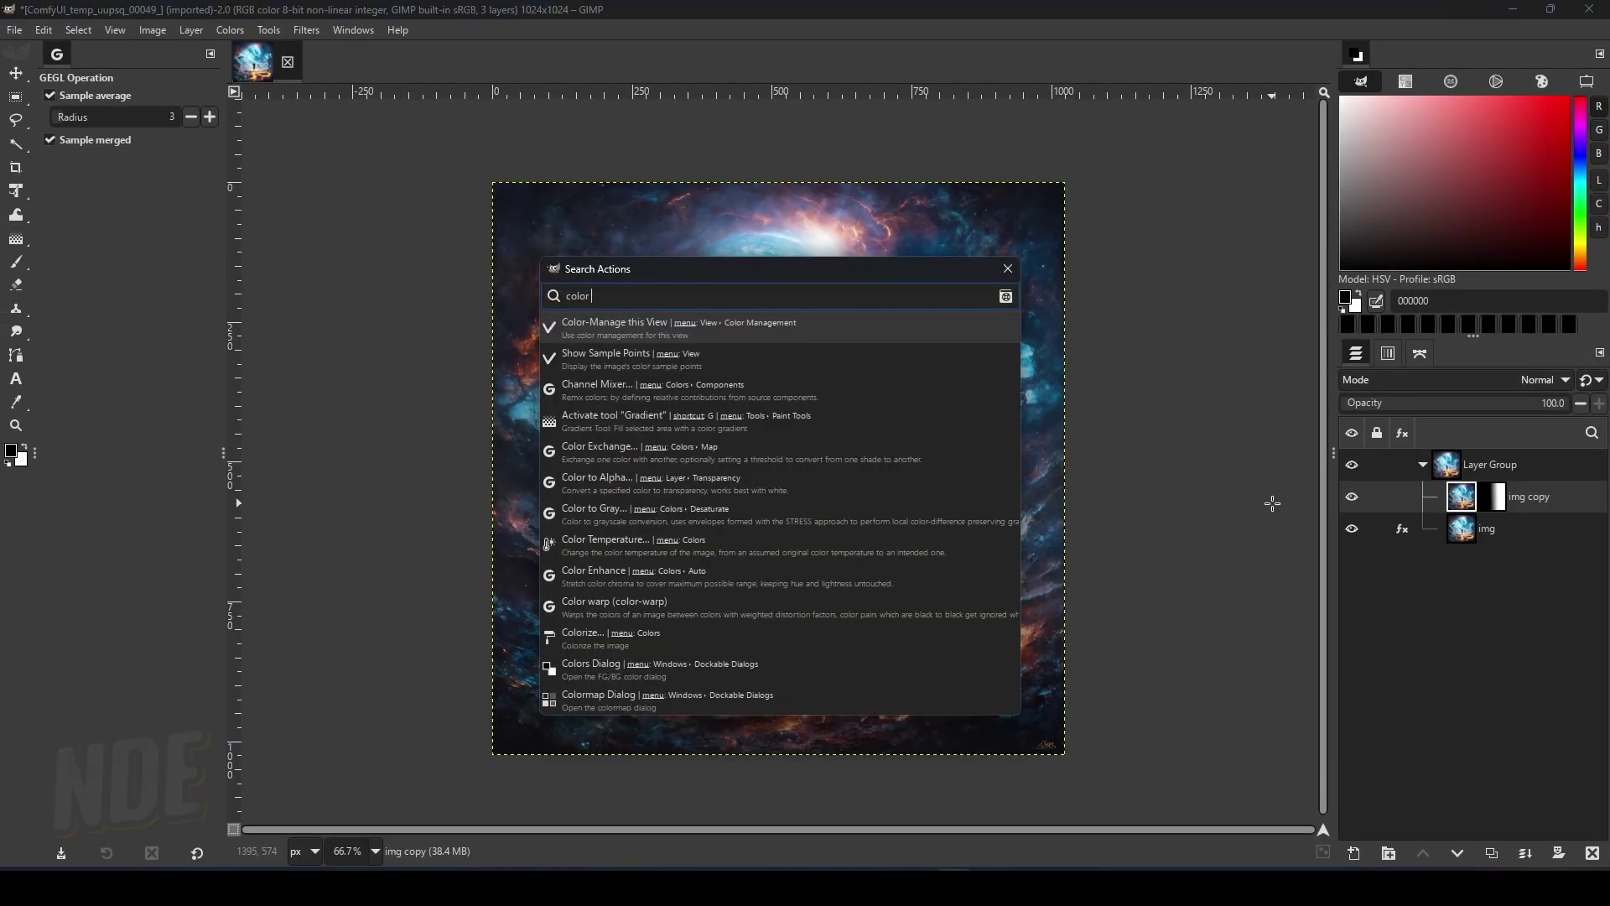
type(" mix")
left_click(765, 335)
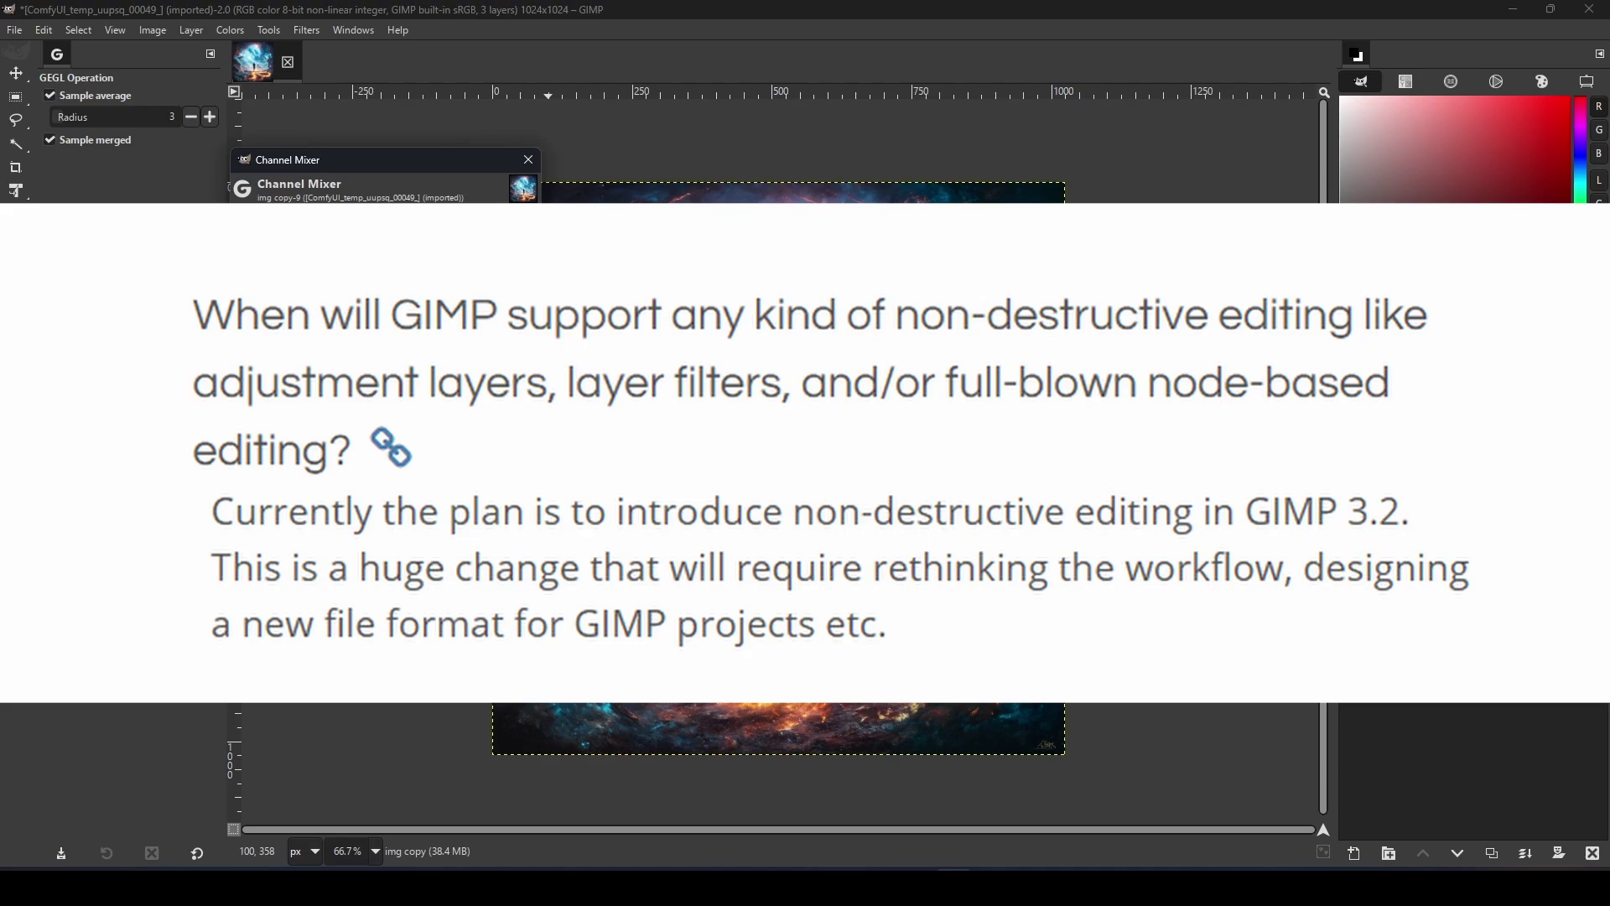
left_click_drag(369, 408, 394, 409)
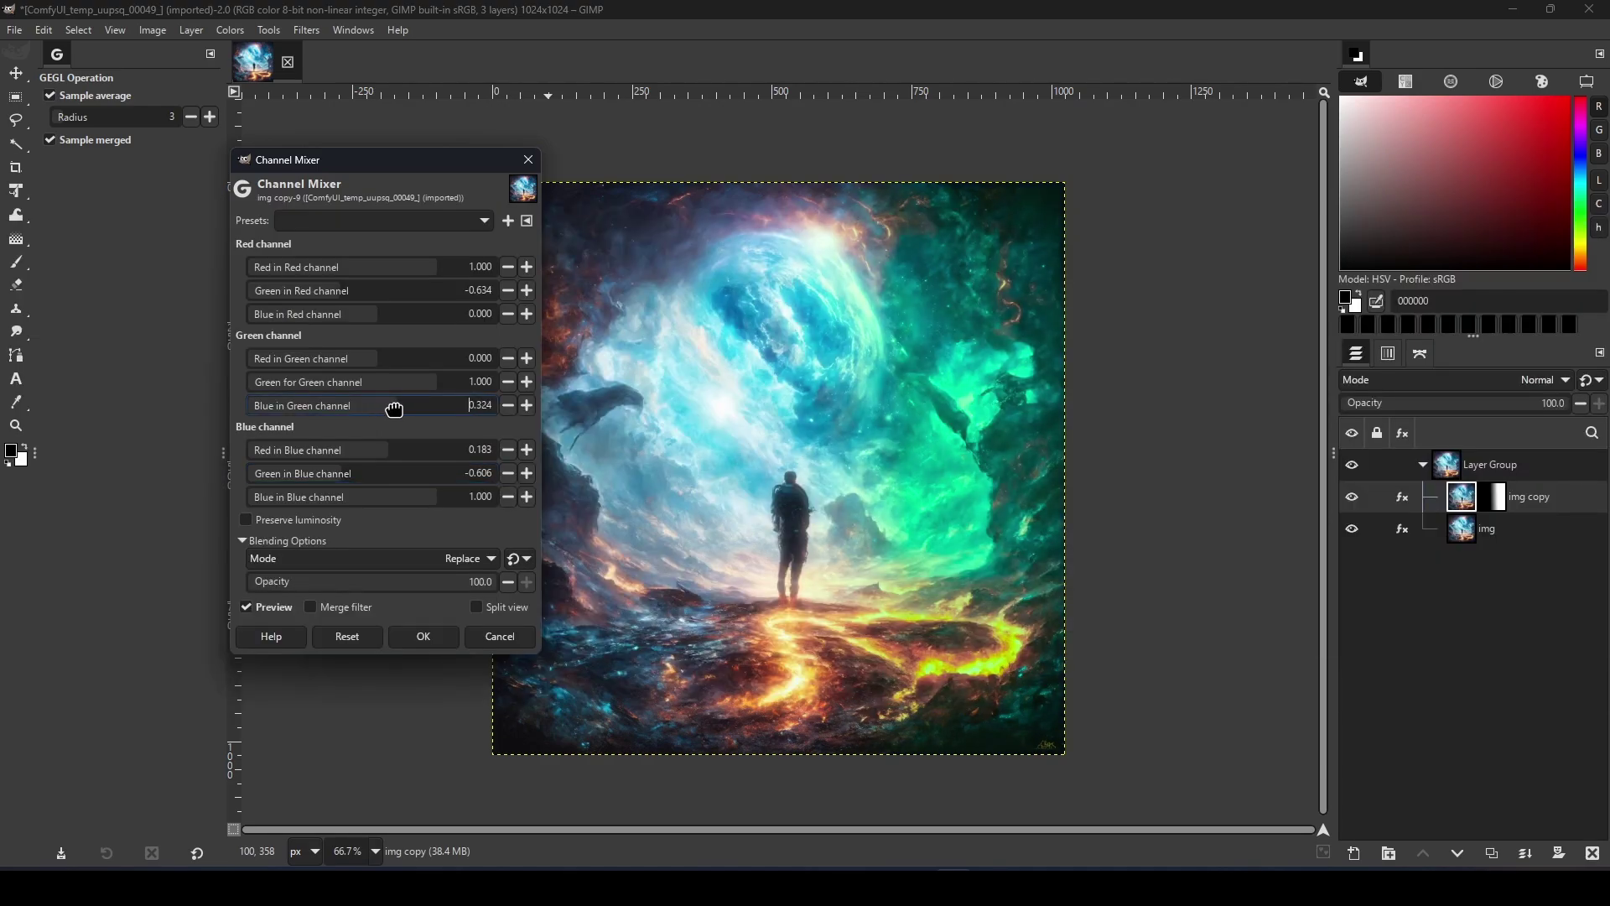
key("Escape")
Retune Channel Mixer with Green in Red at -0.634 and apply it from img copy's effects
key("slash")
type("color mix")
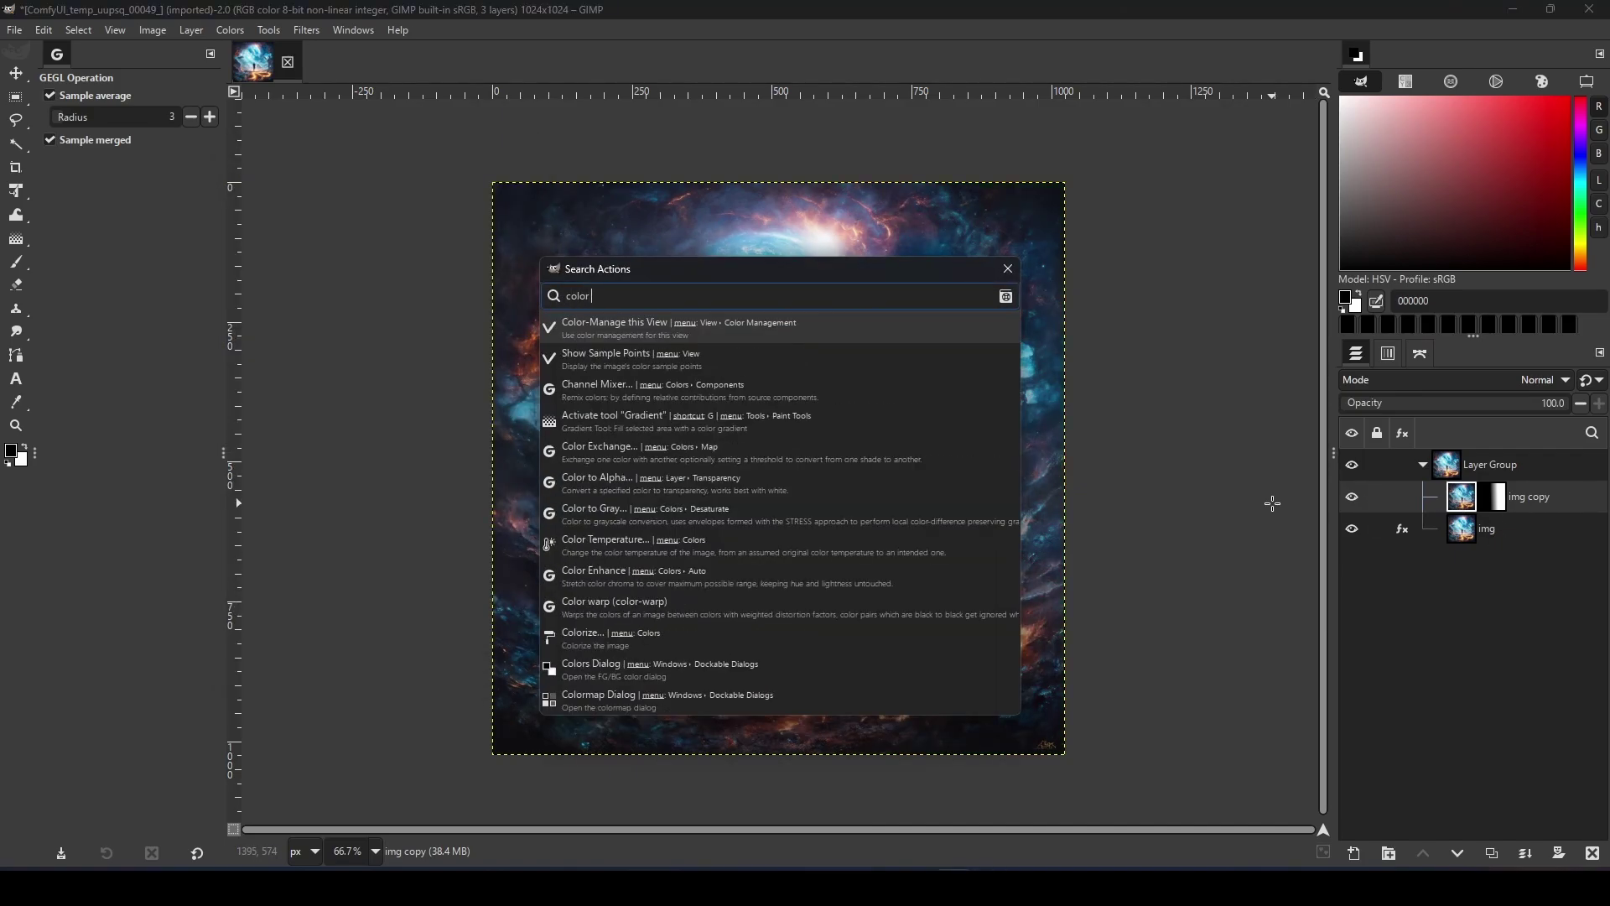
left_click(765, 339)
left_click(361, 290)
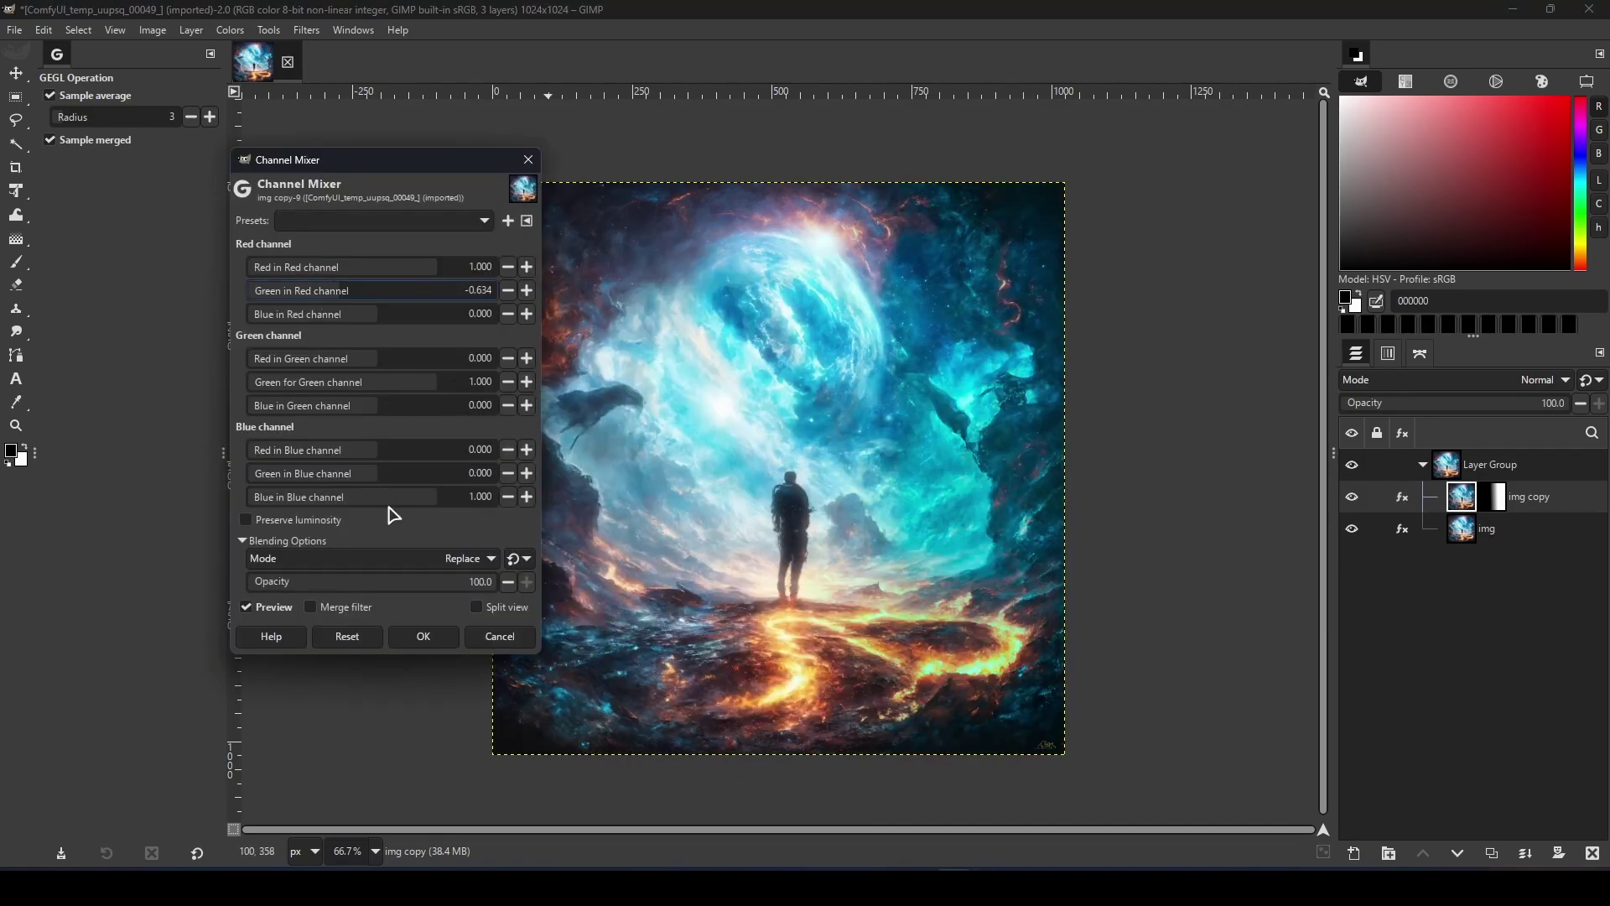
left_click(388, 406)
key("Escape")
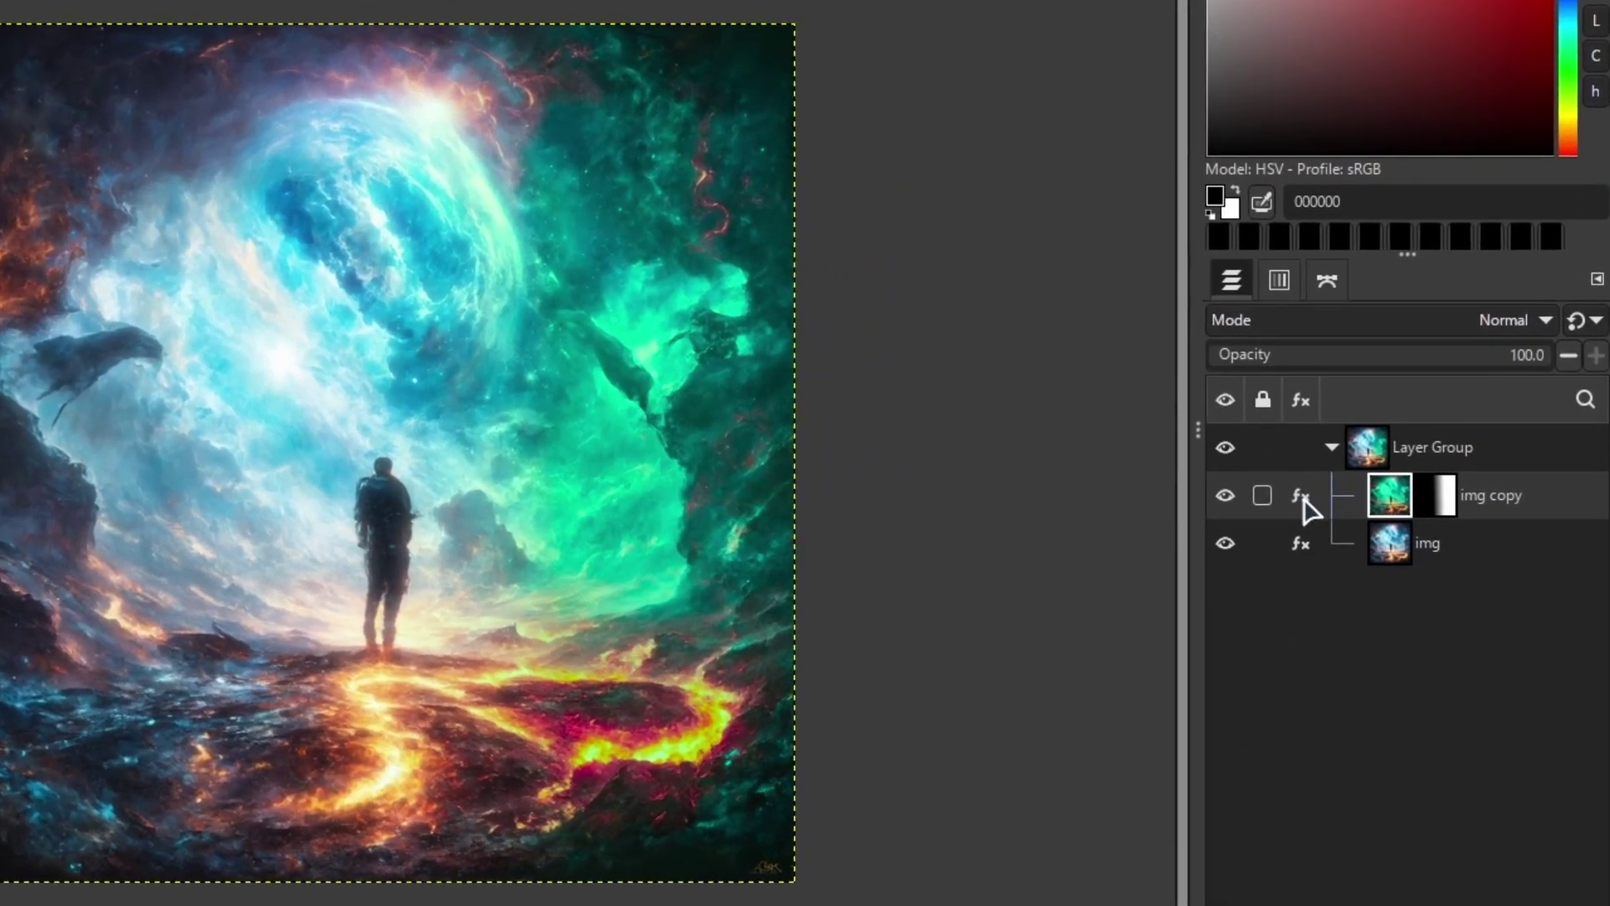
left_click(1405, 499)
left_click(1313, 380)
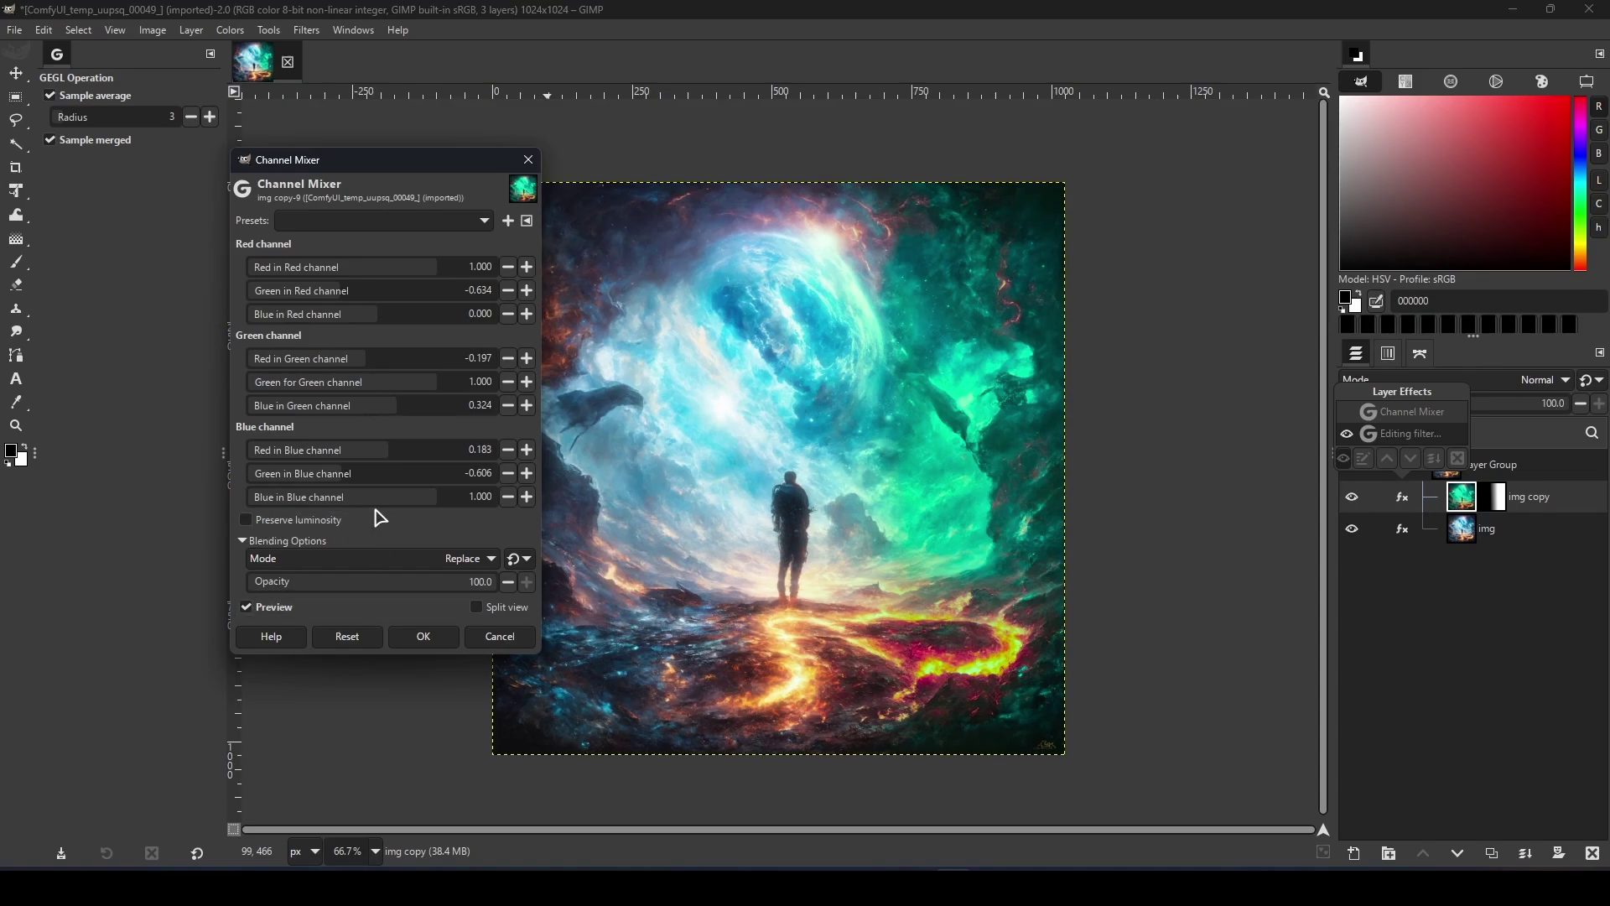
left_click(422, 634)
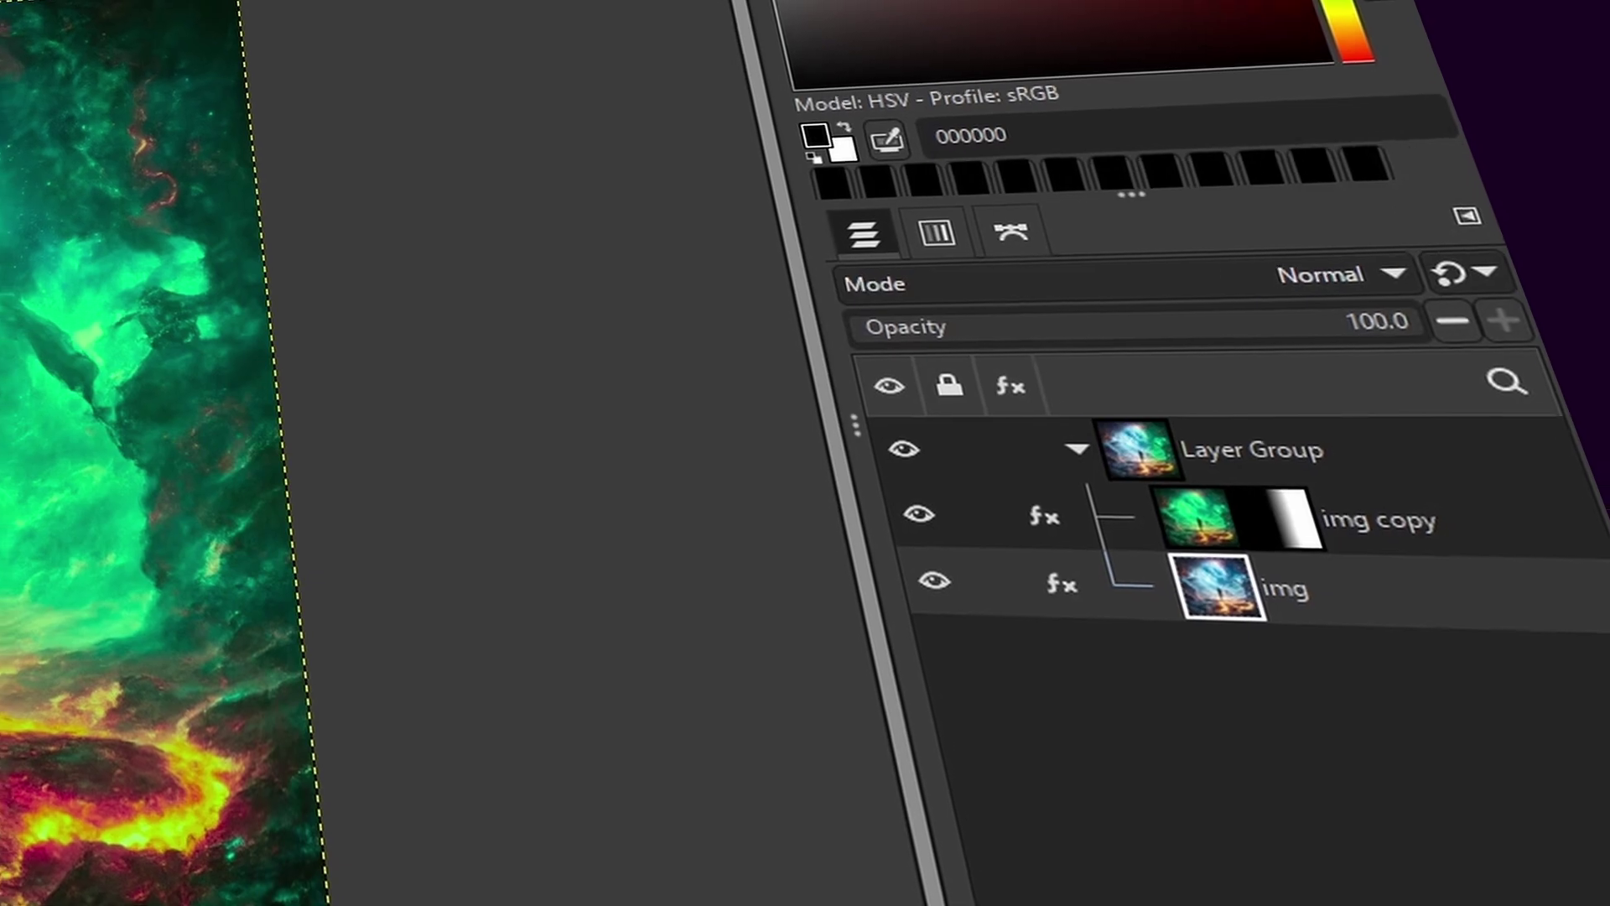
Move Layer Group #1 to the top, then commit the Exposure effect on img copy
left_click_drag(1258, 574, 1208, 403)
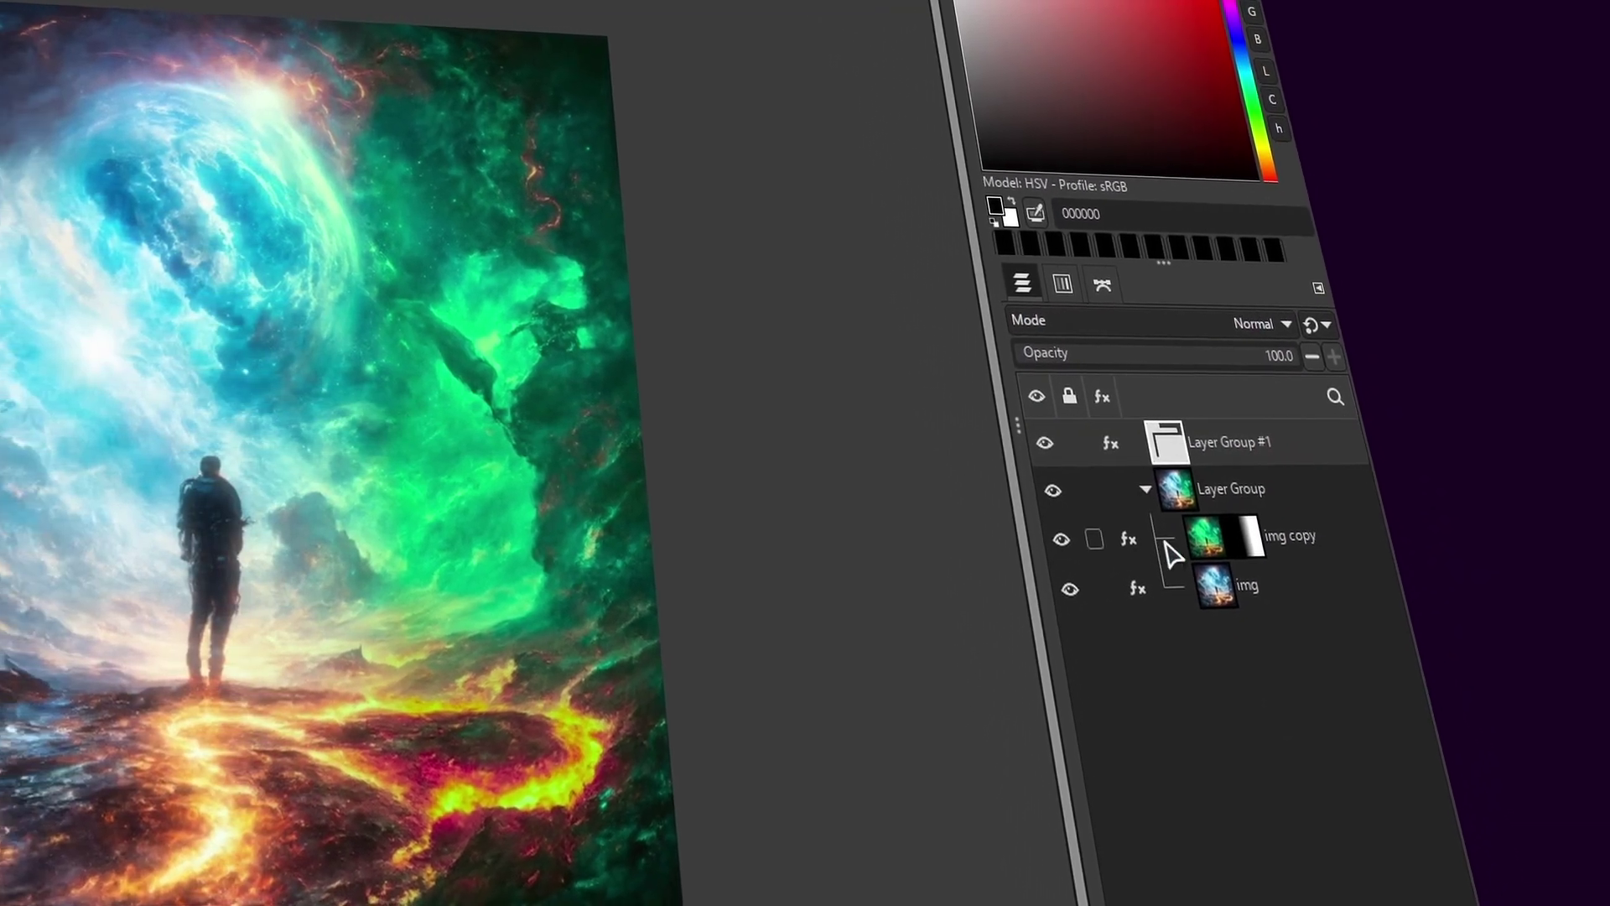
left_click(1165, 552)
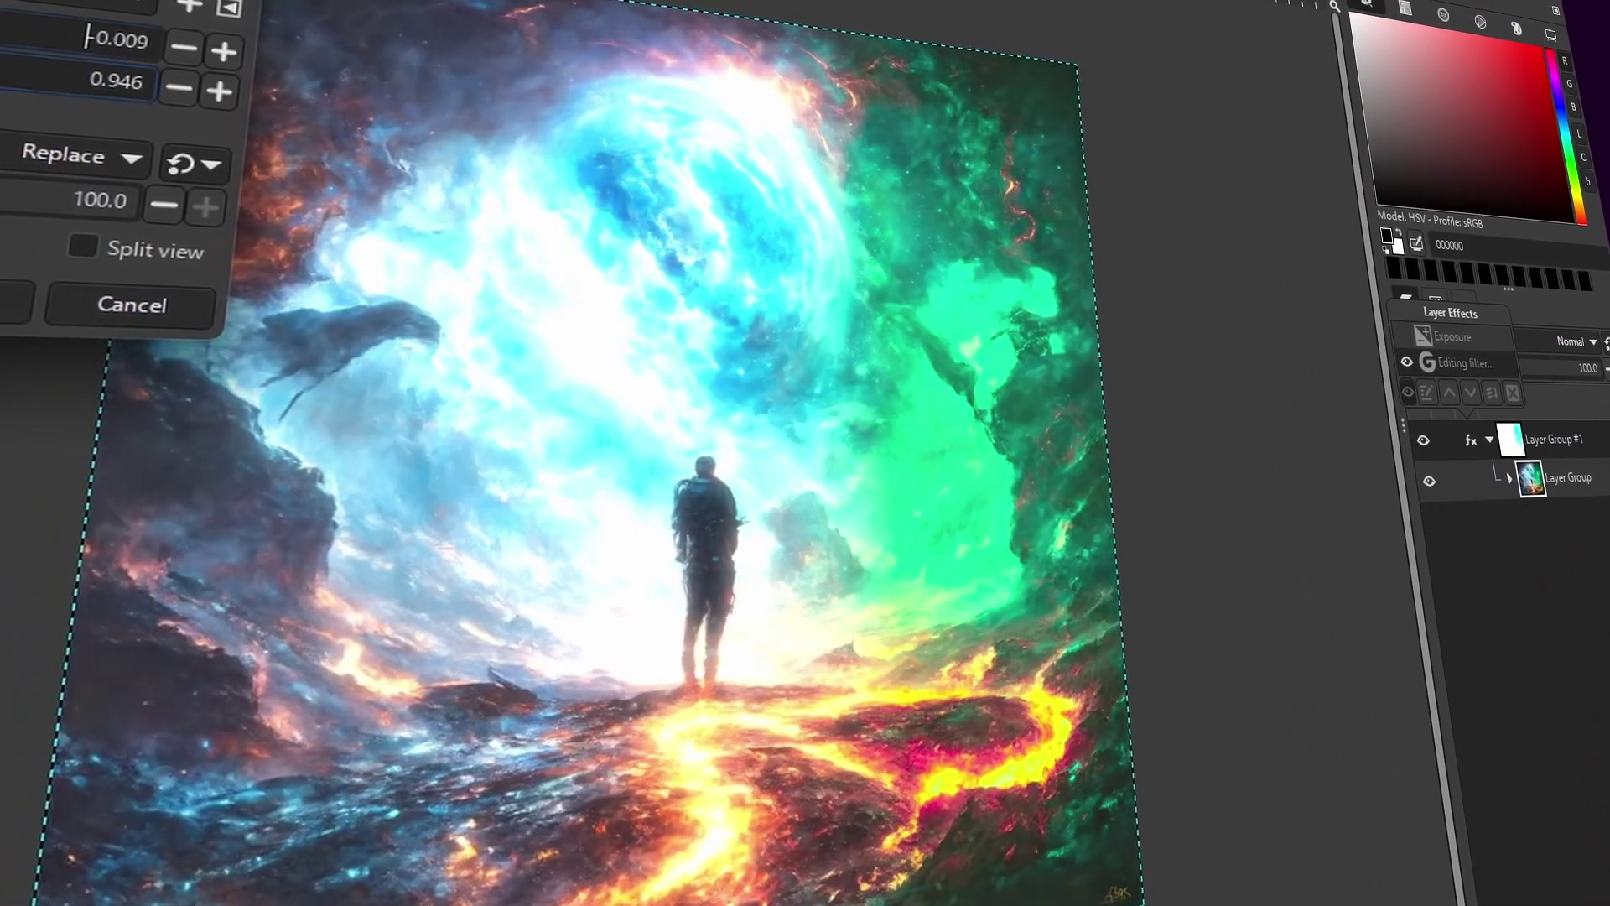
left_click(12, 304)
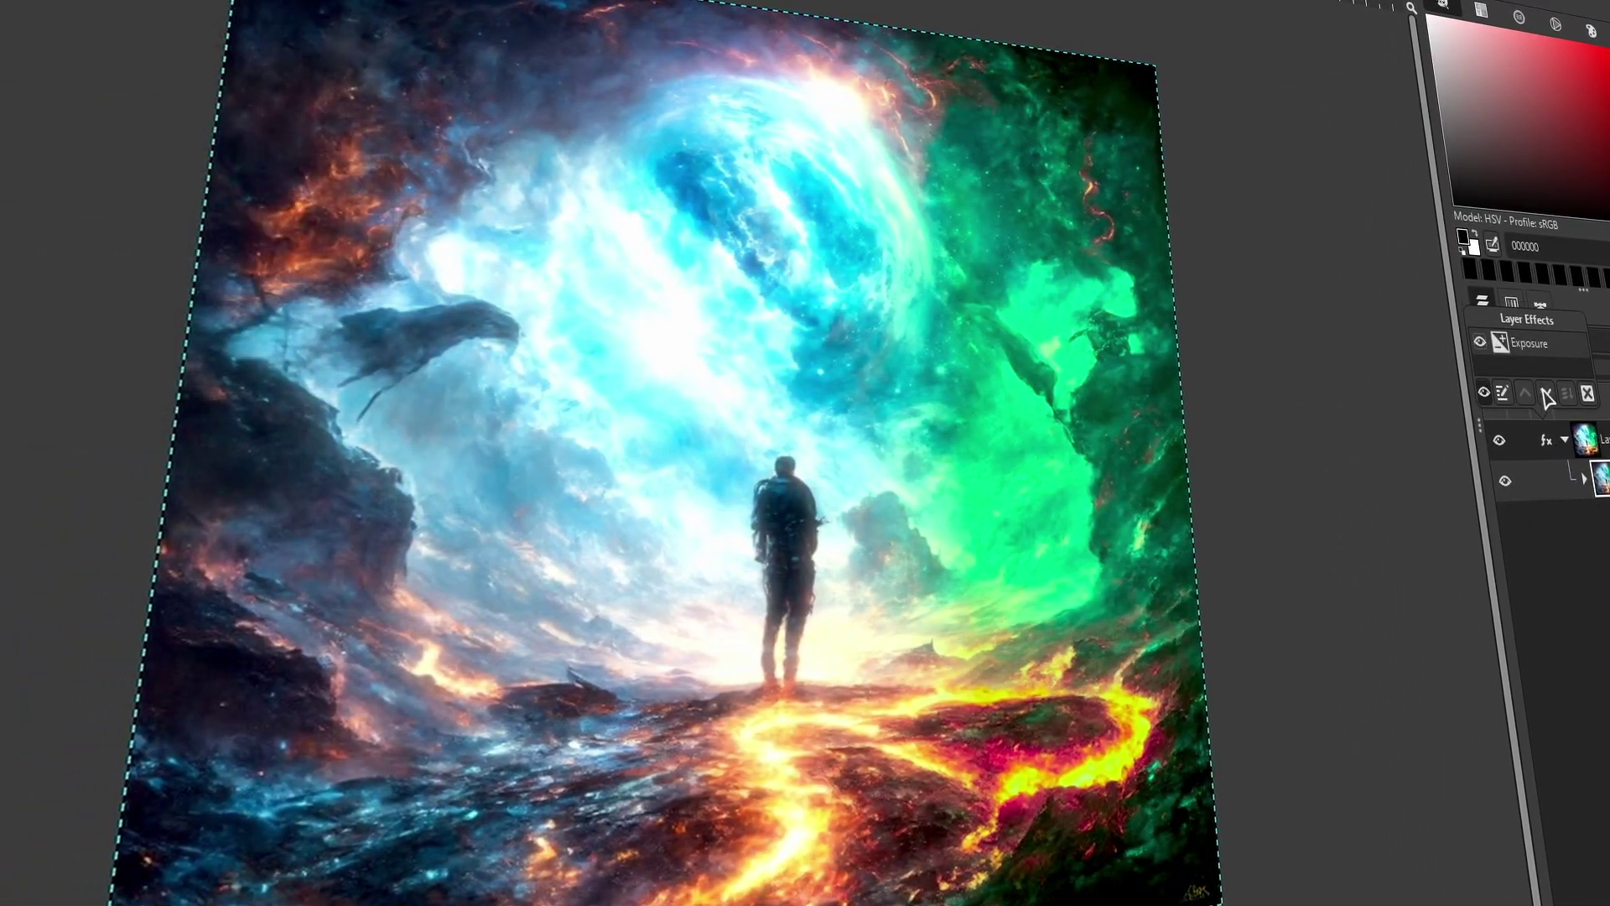
key("Escape")
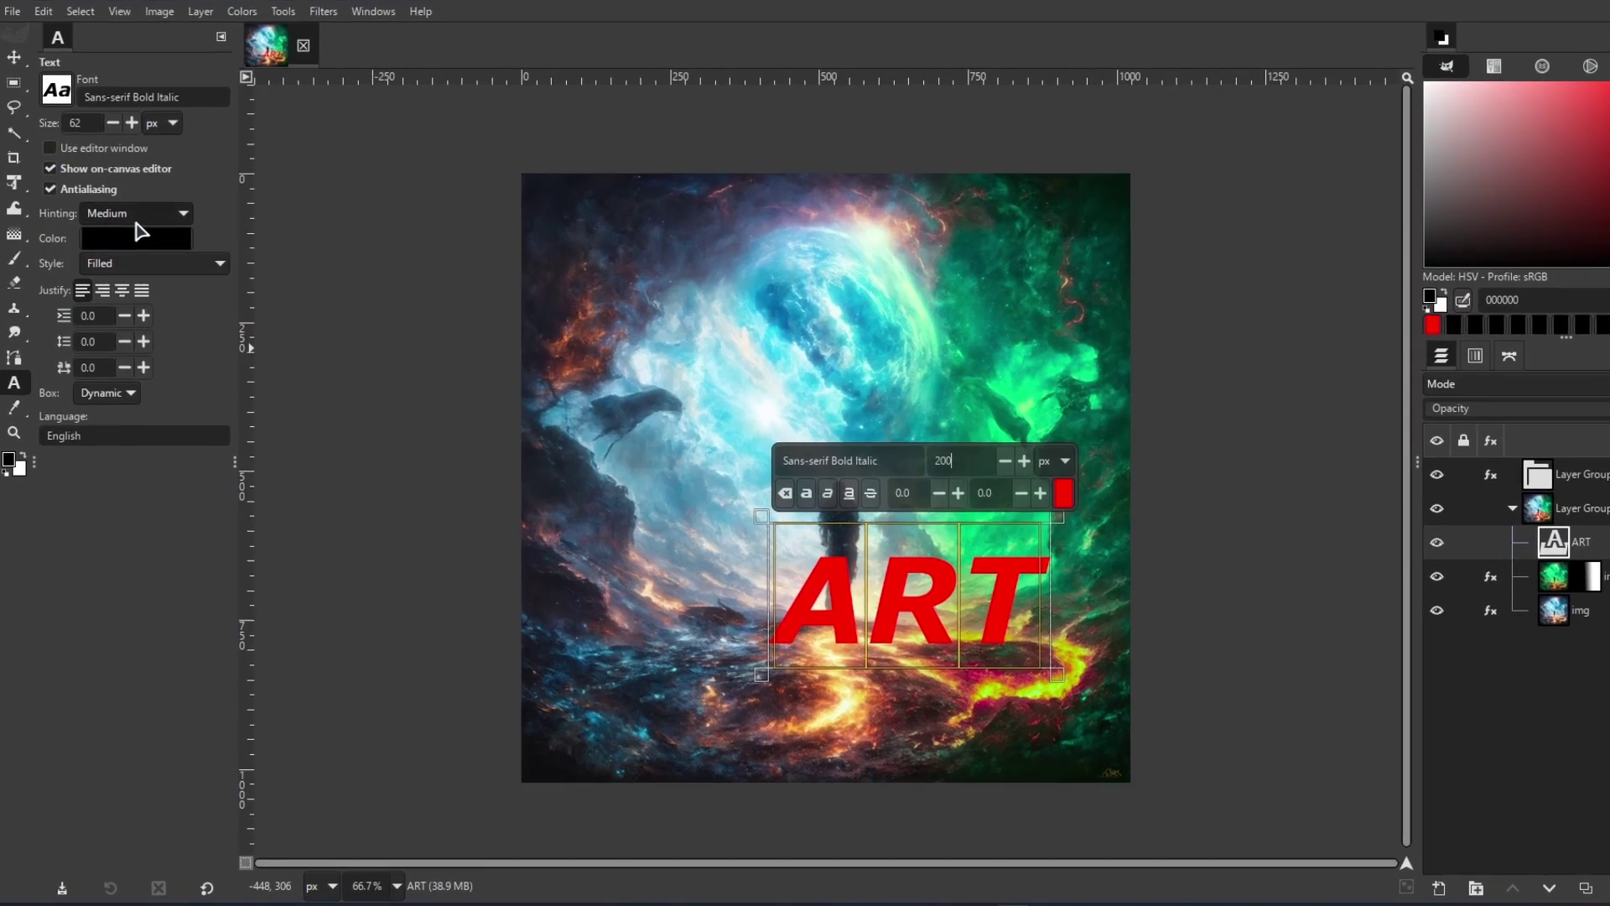
Make the ART text Outlined and filled, with a pattern as its outline
left_click(143, 230)
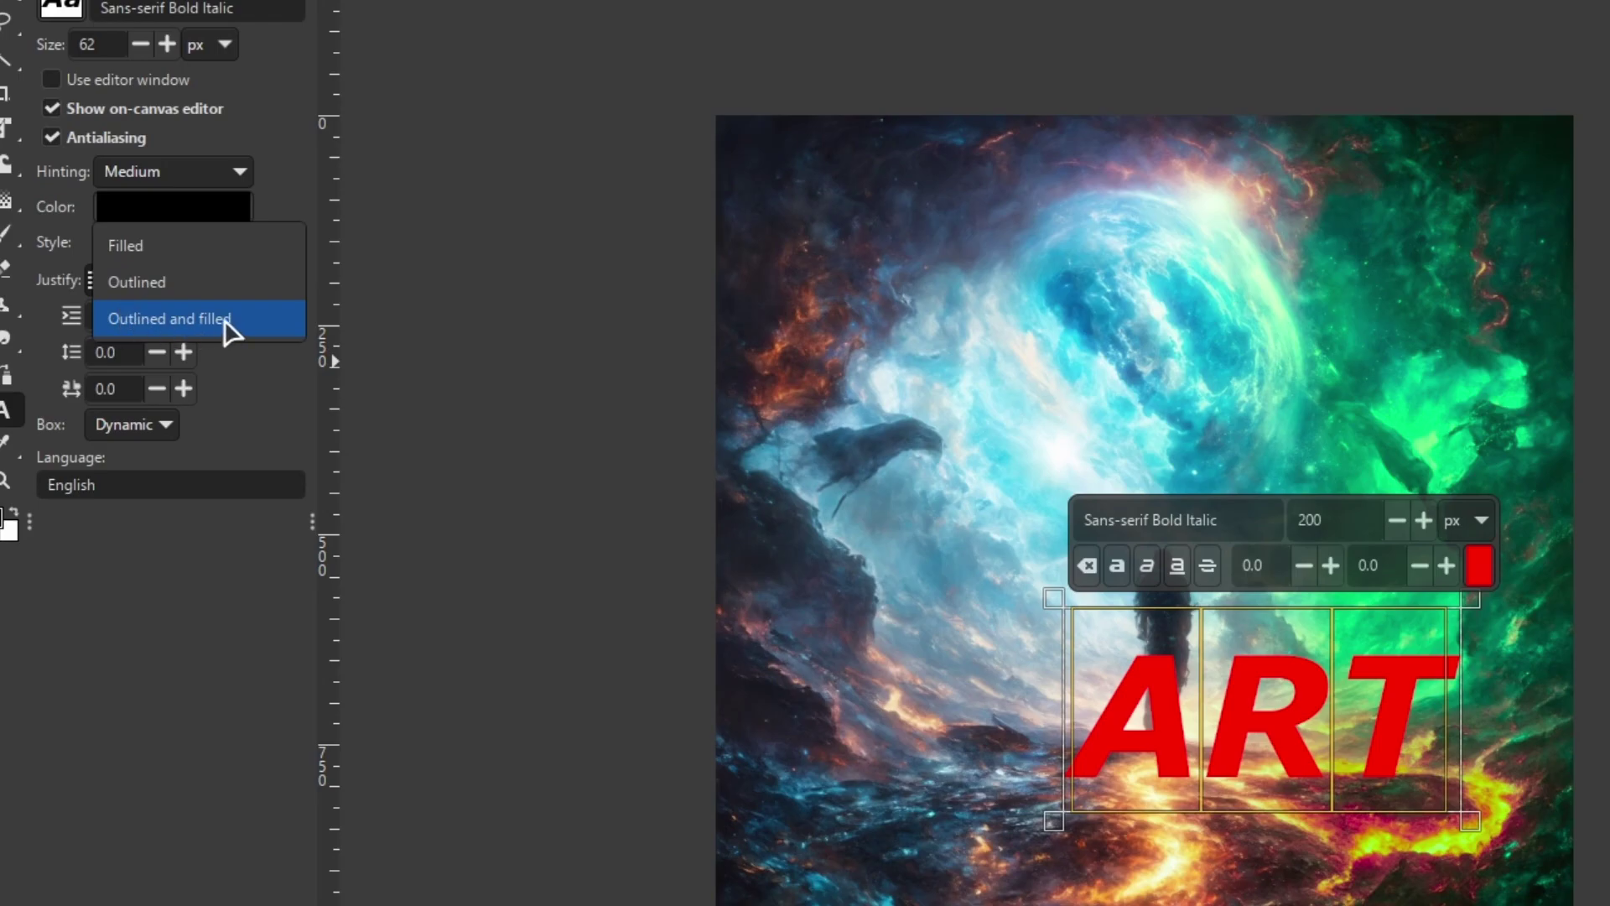
left_click(230, 327)
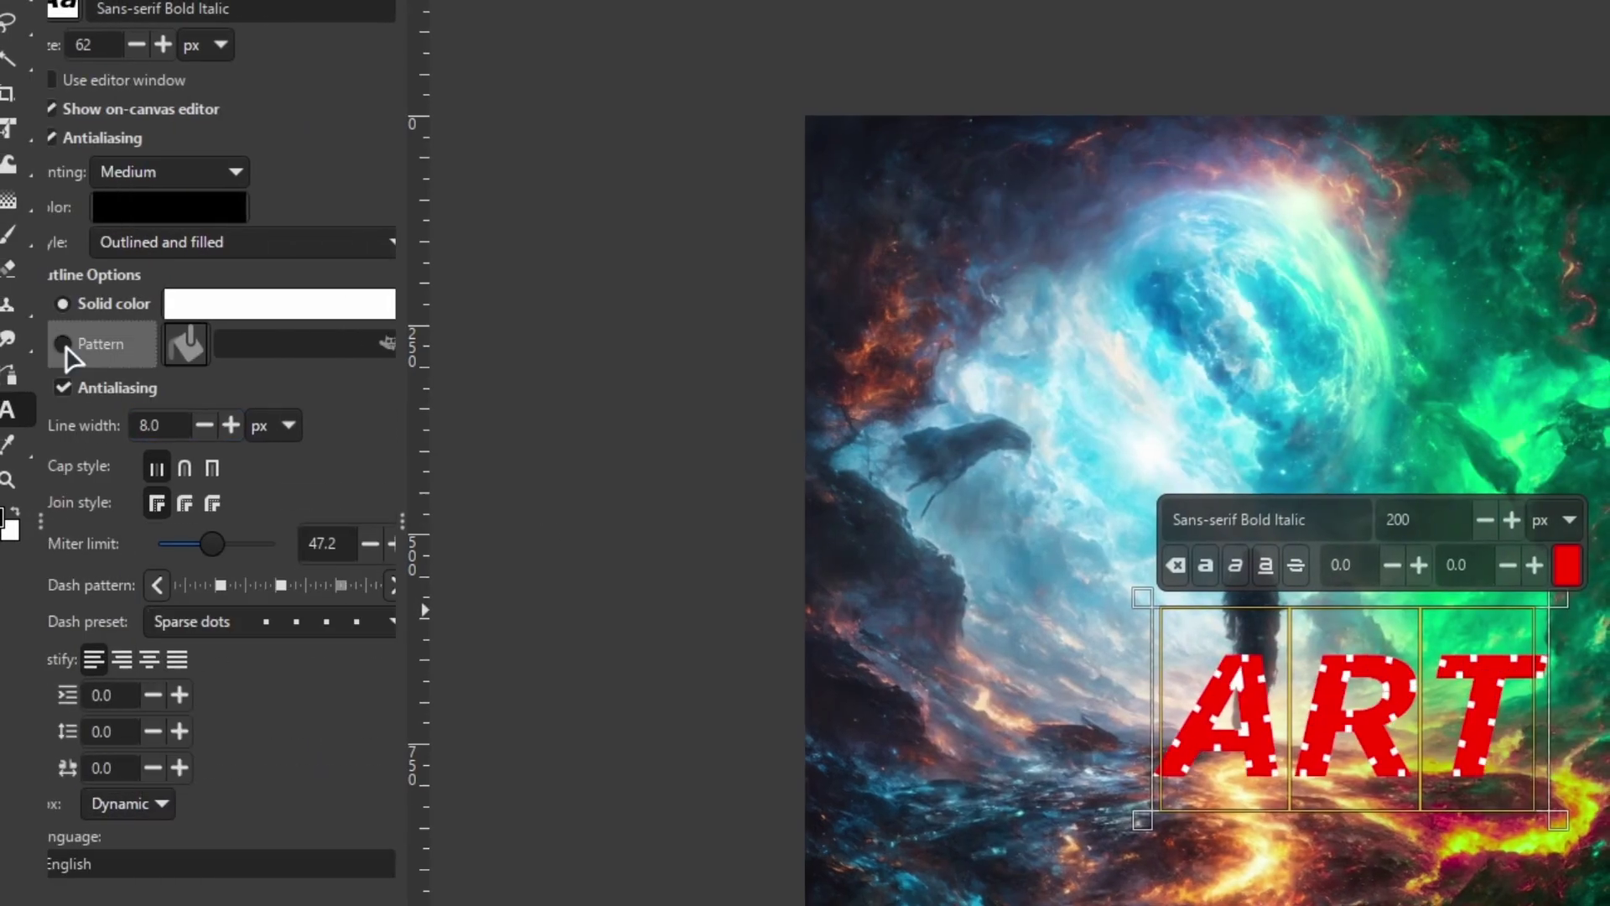
left_click(66, 344)
left_click(156, 731)
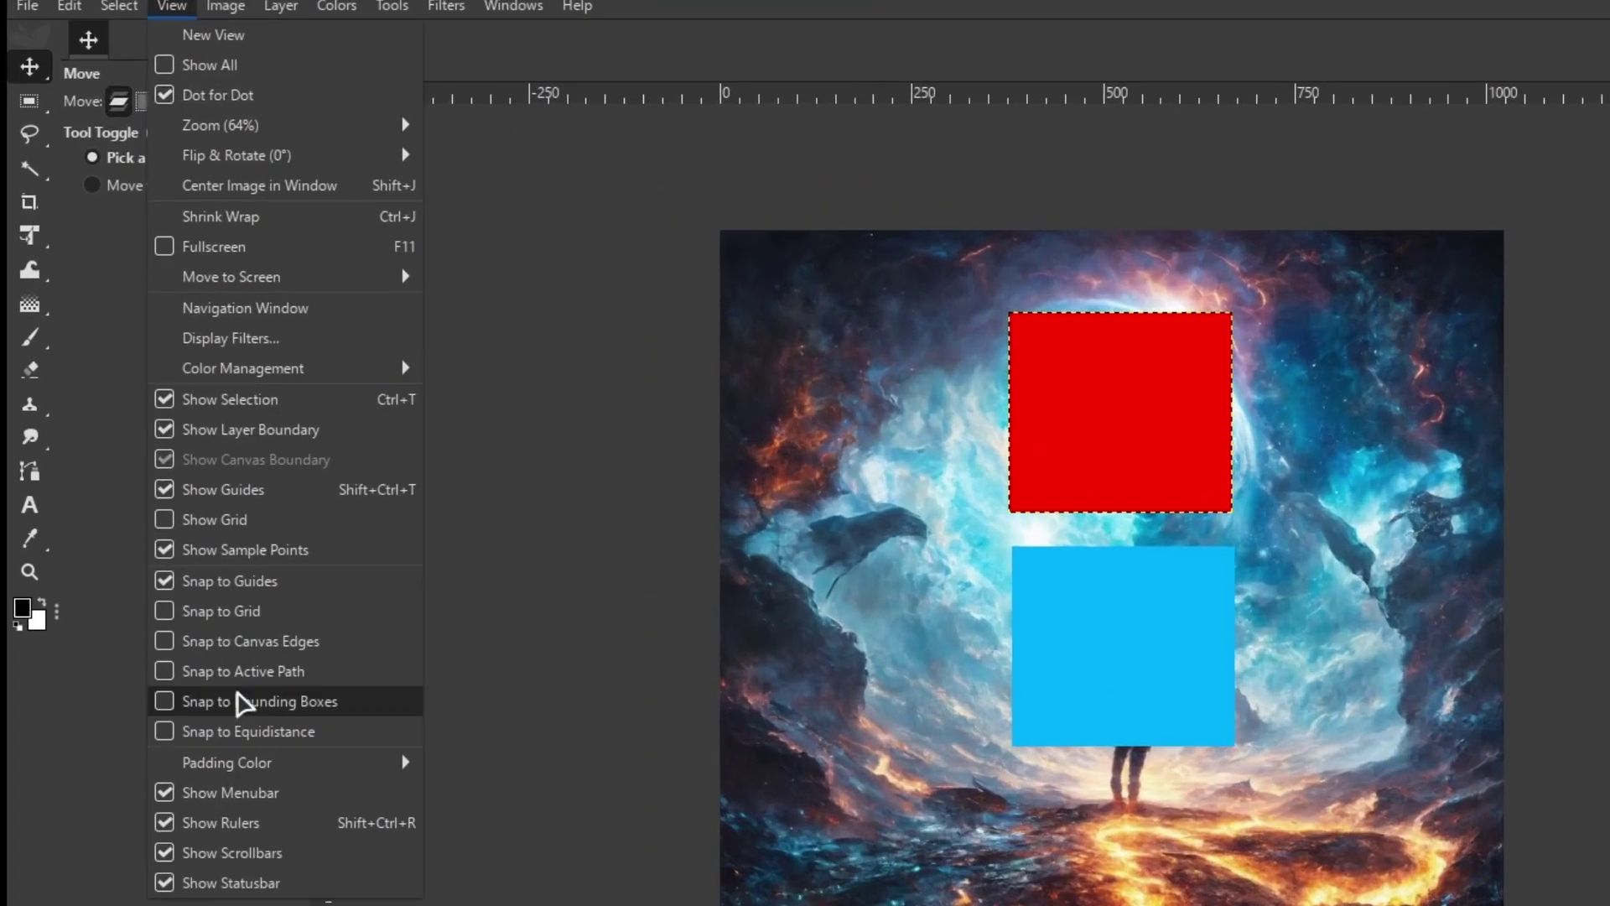
Enable snapping to bounding boxes and canvas edges, then snap the red square against the blue one
left_click(323, 701)
left_click(187, 4)
left_click(269, 672)
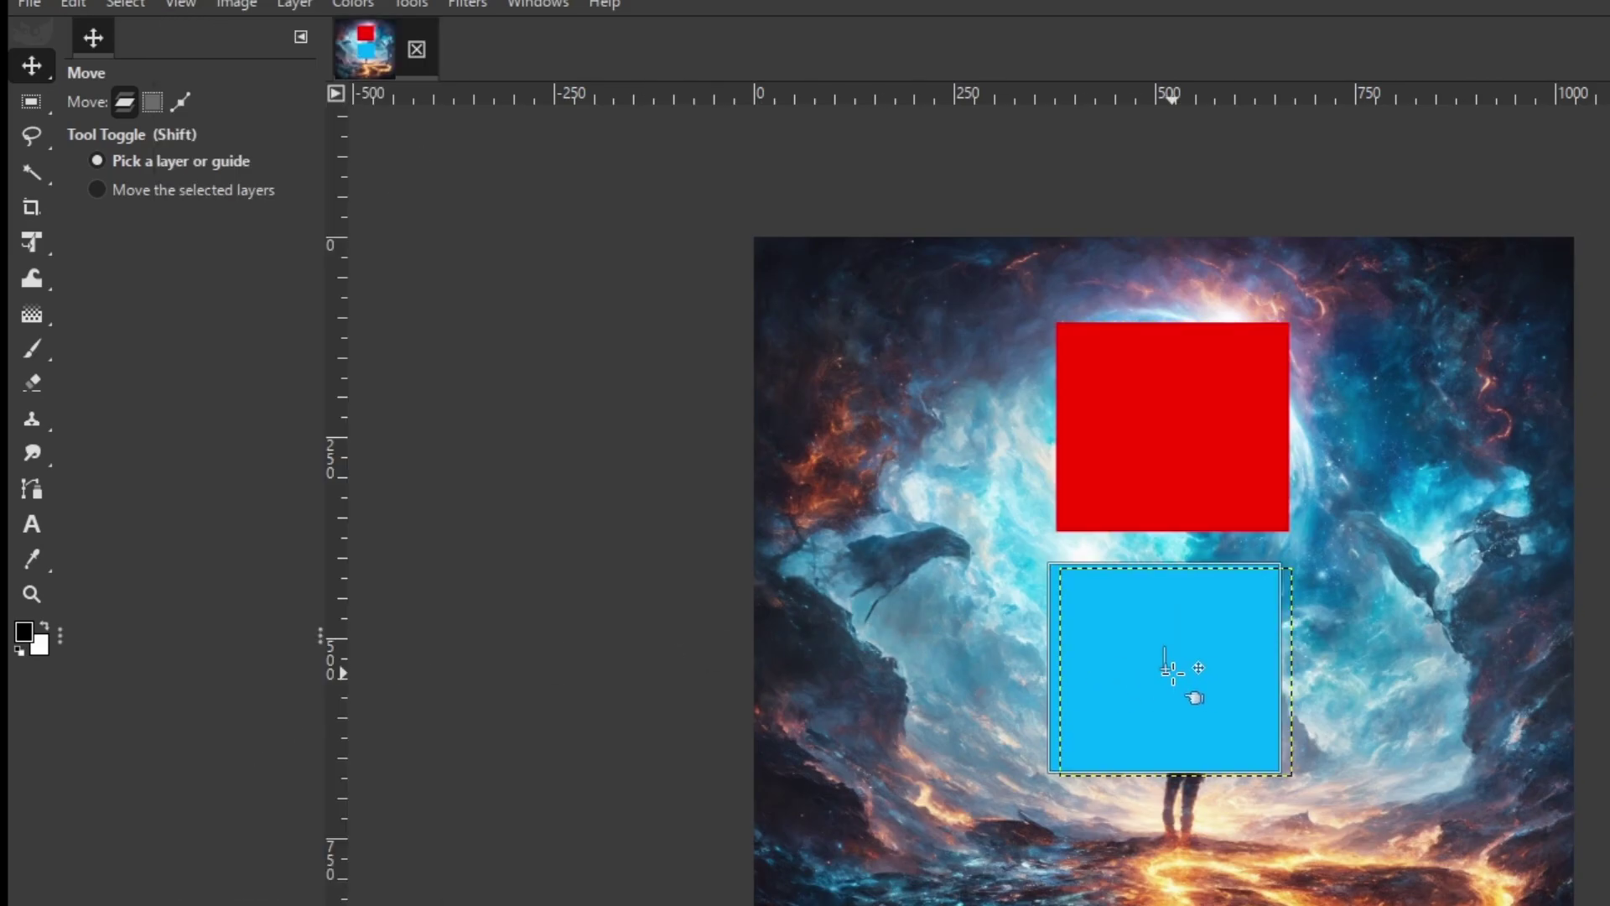
mouse_move(1173, 671)
left_mouse_down()
mouse_move(1207, 773)
mouse_move(1211, 701)
mouse_move(1208, 773)
mouse_move(1191, 691)
left_mouse_up()
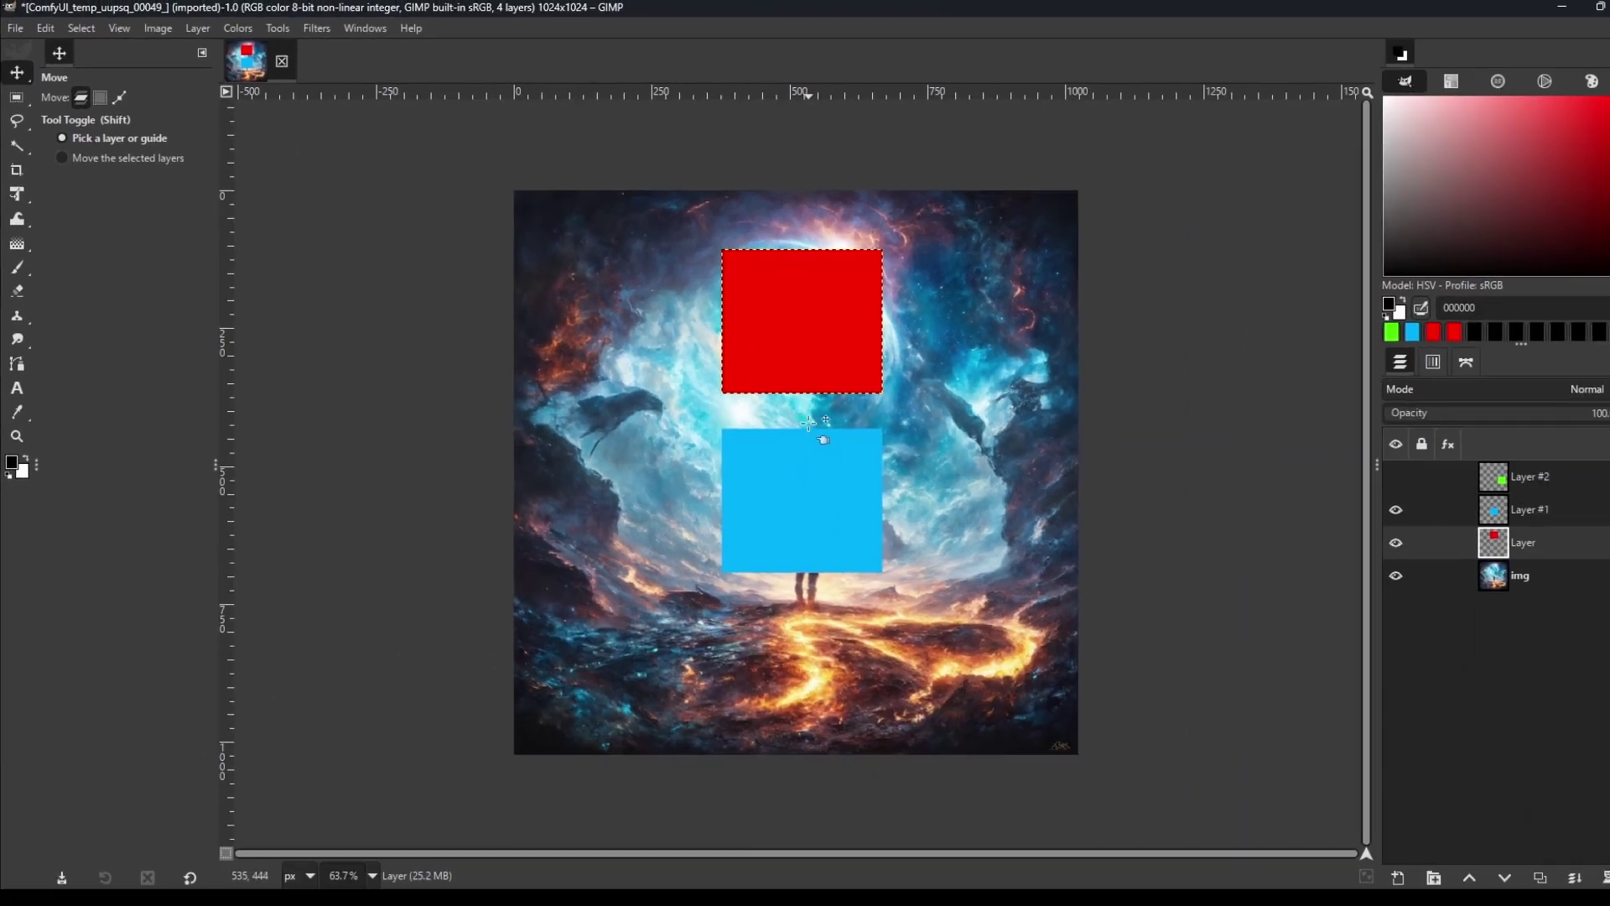
left_click_drag(809, 423, 747, 635)
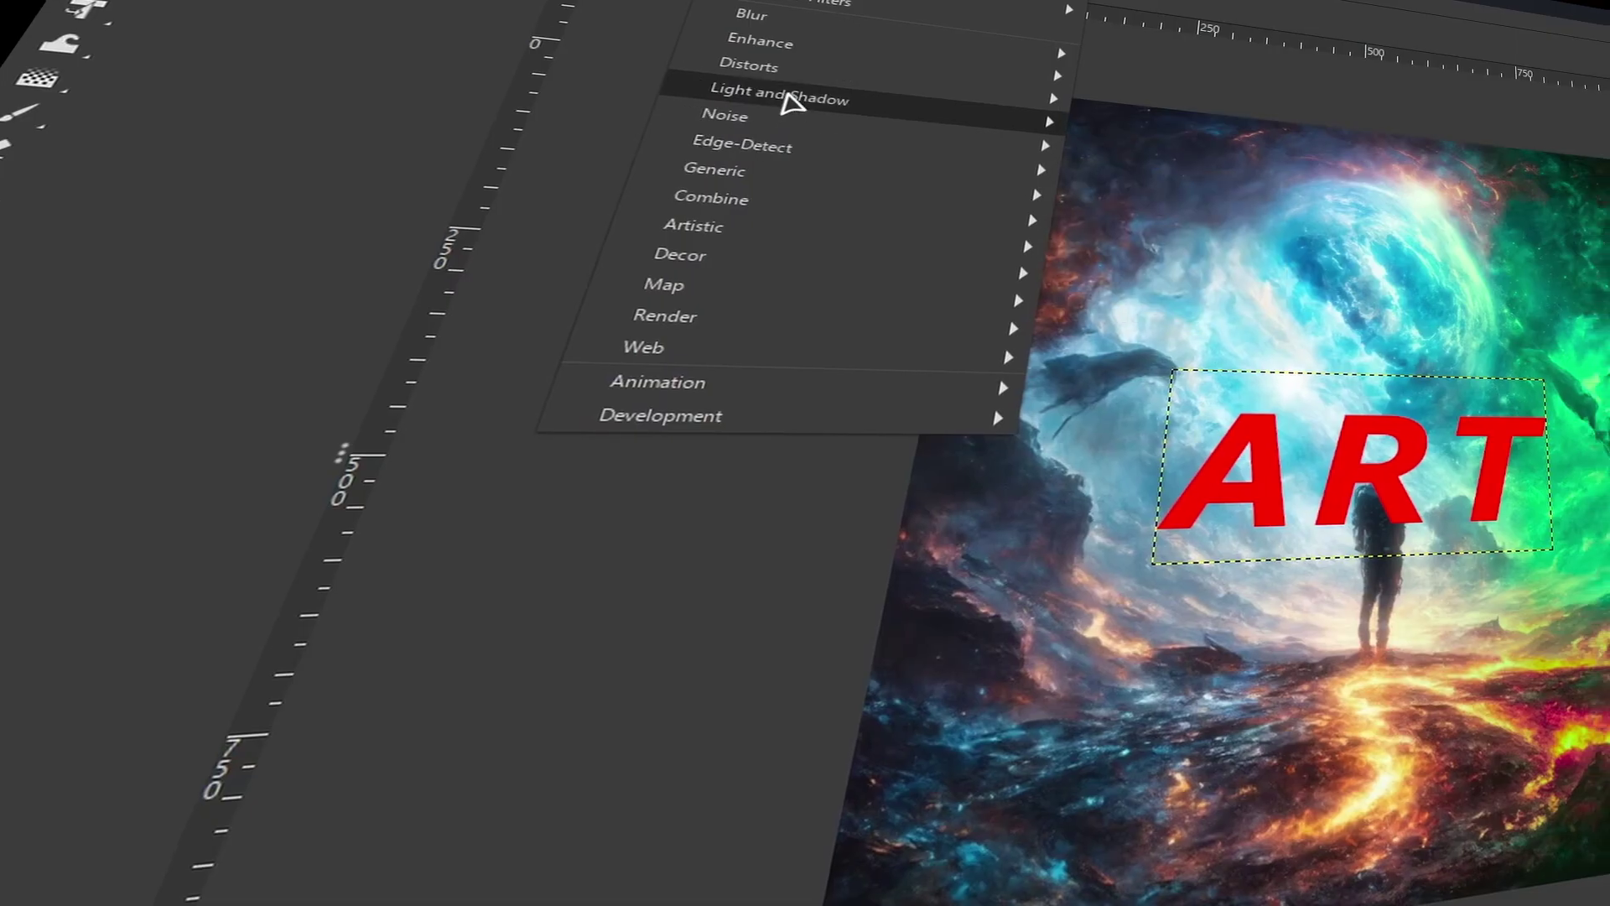
Apply the Light and Shadow > Inner Glow filter to the ART text
mouse_move(766, 98)
left_click(1006, 481)
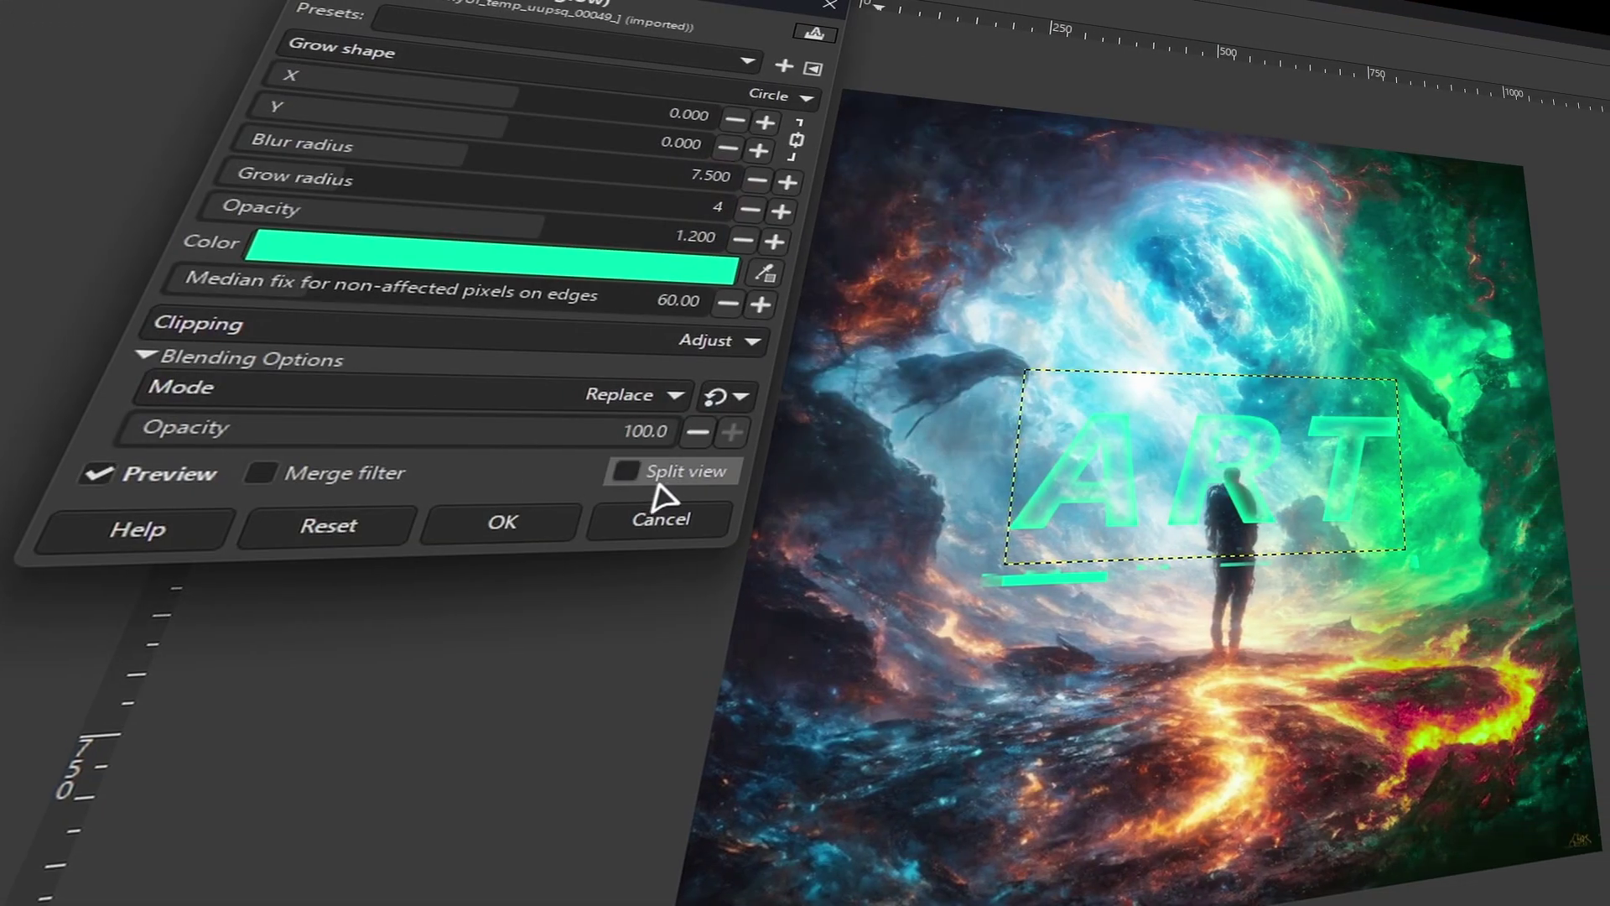
scroll(566, 401, "up", 1)
scroll(587, 403, "down", 1)
scroll(479, 396, "up", 1)
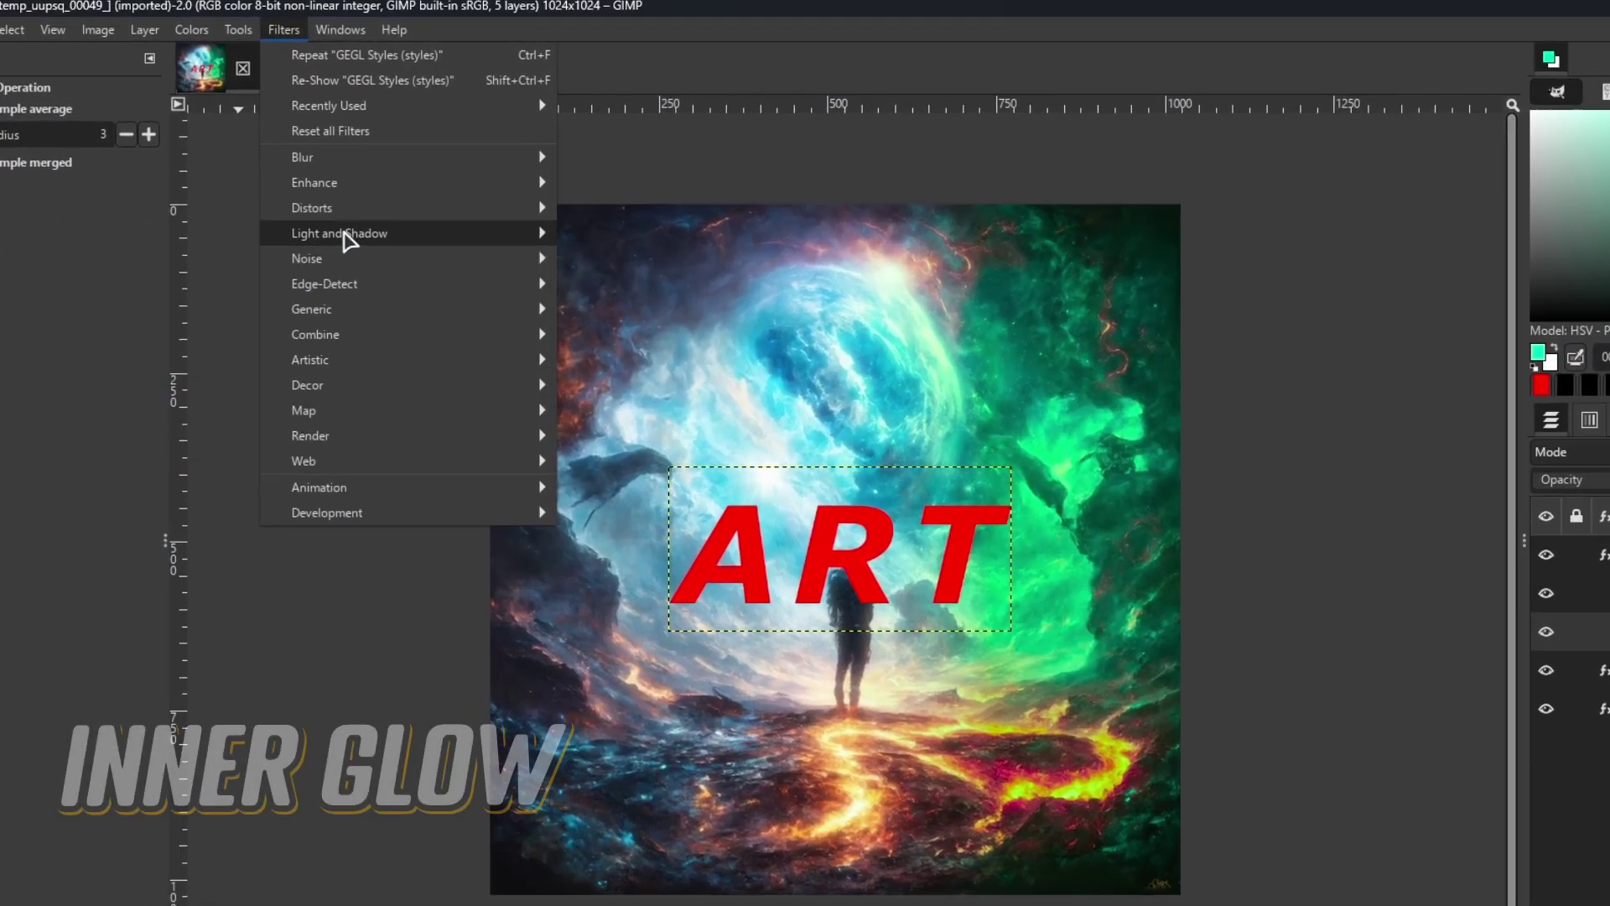
mouse_move(349, 241)
left_click(668, 703)
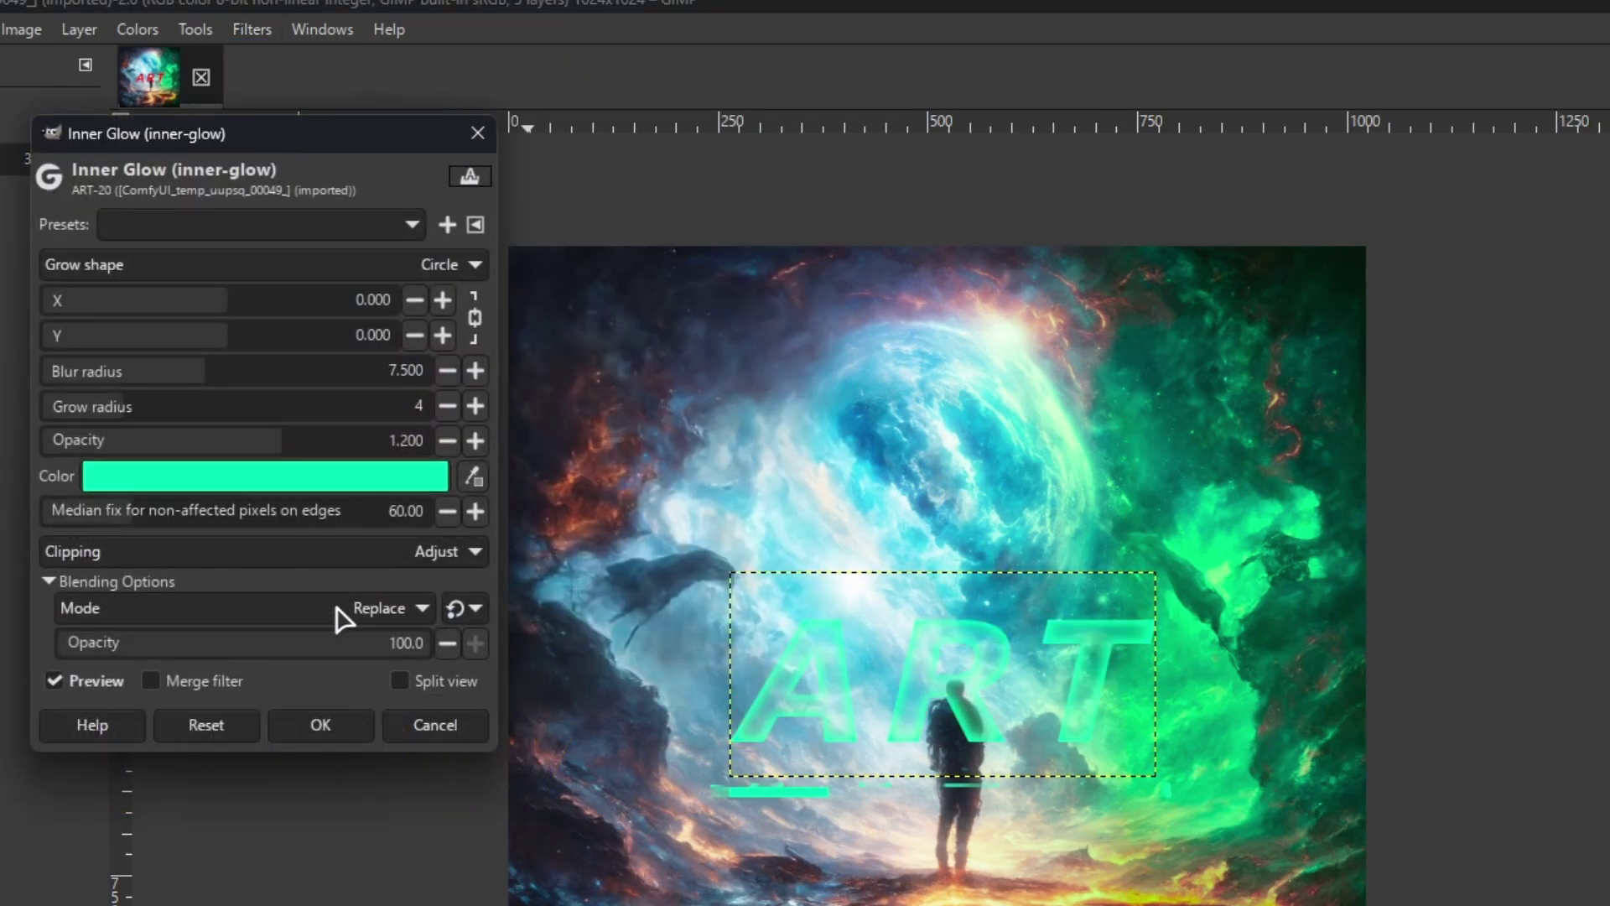
scroll(342, 619, "down", 1)
scroll(342, 619, "down", 1)
scroll(342, 619, "up", 1)
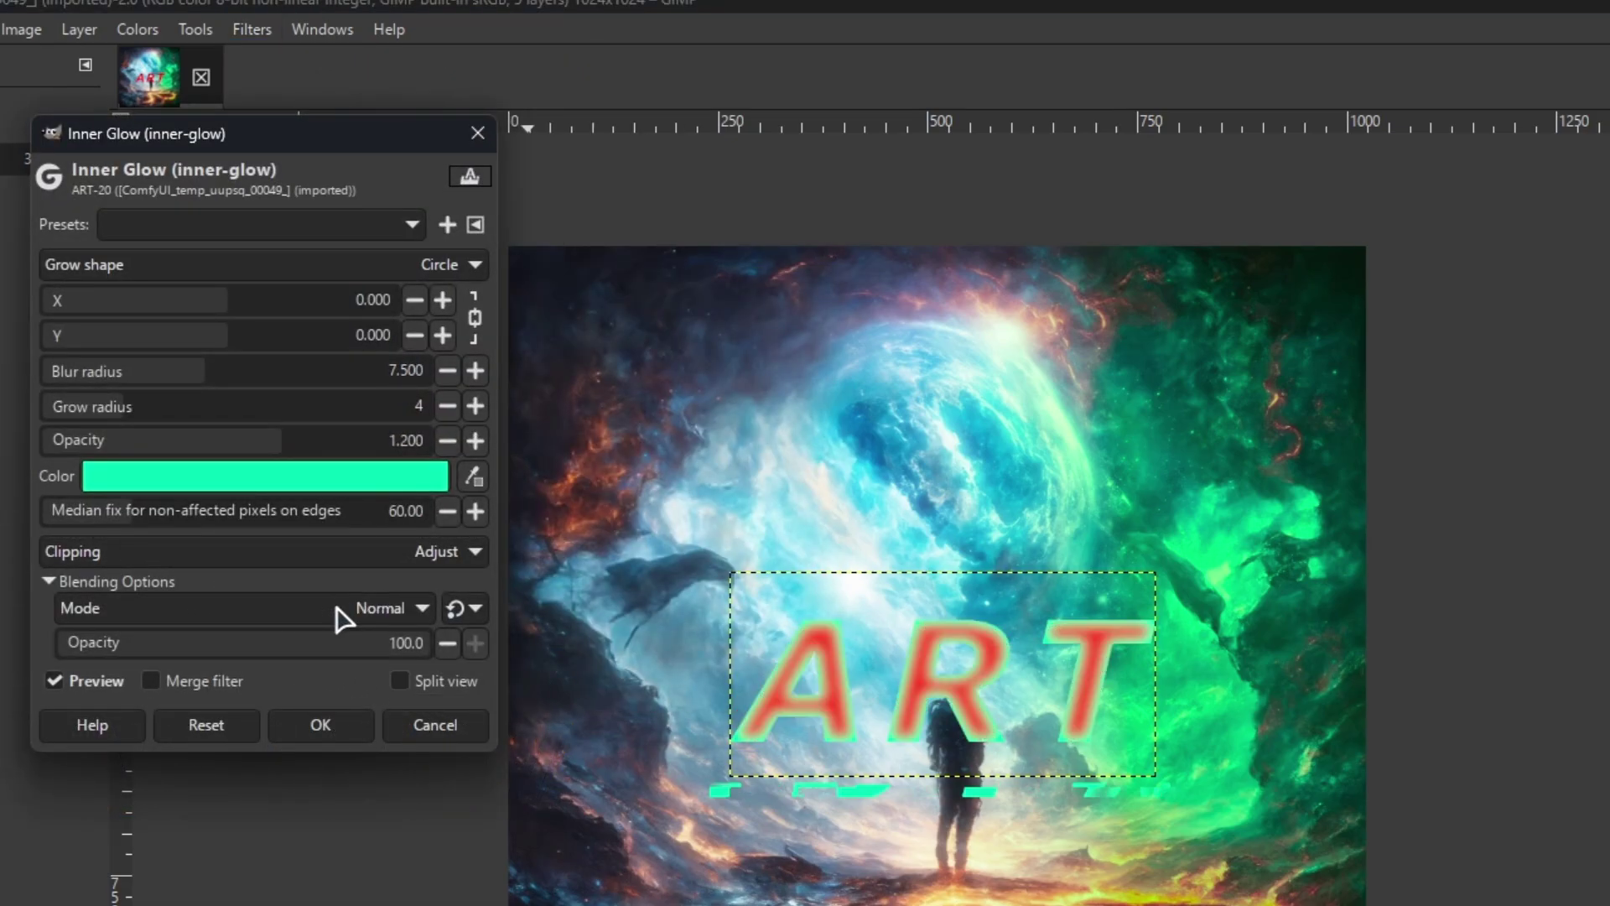
Tune the Inner Glow's Median fix edge amount and blend it in Normal mode
left_click_drag(157, 526, 315, 518)
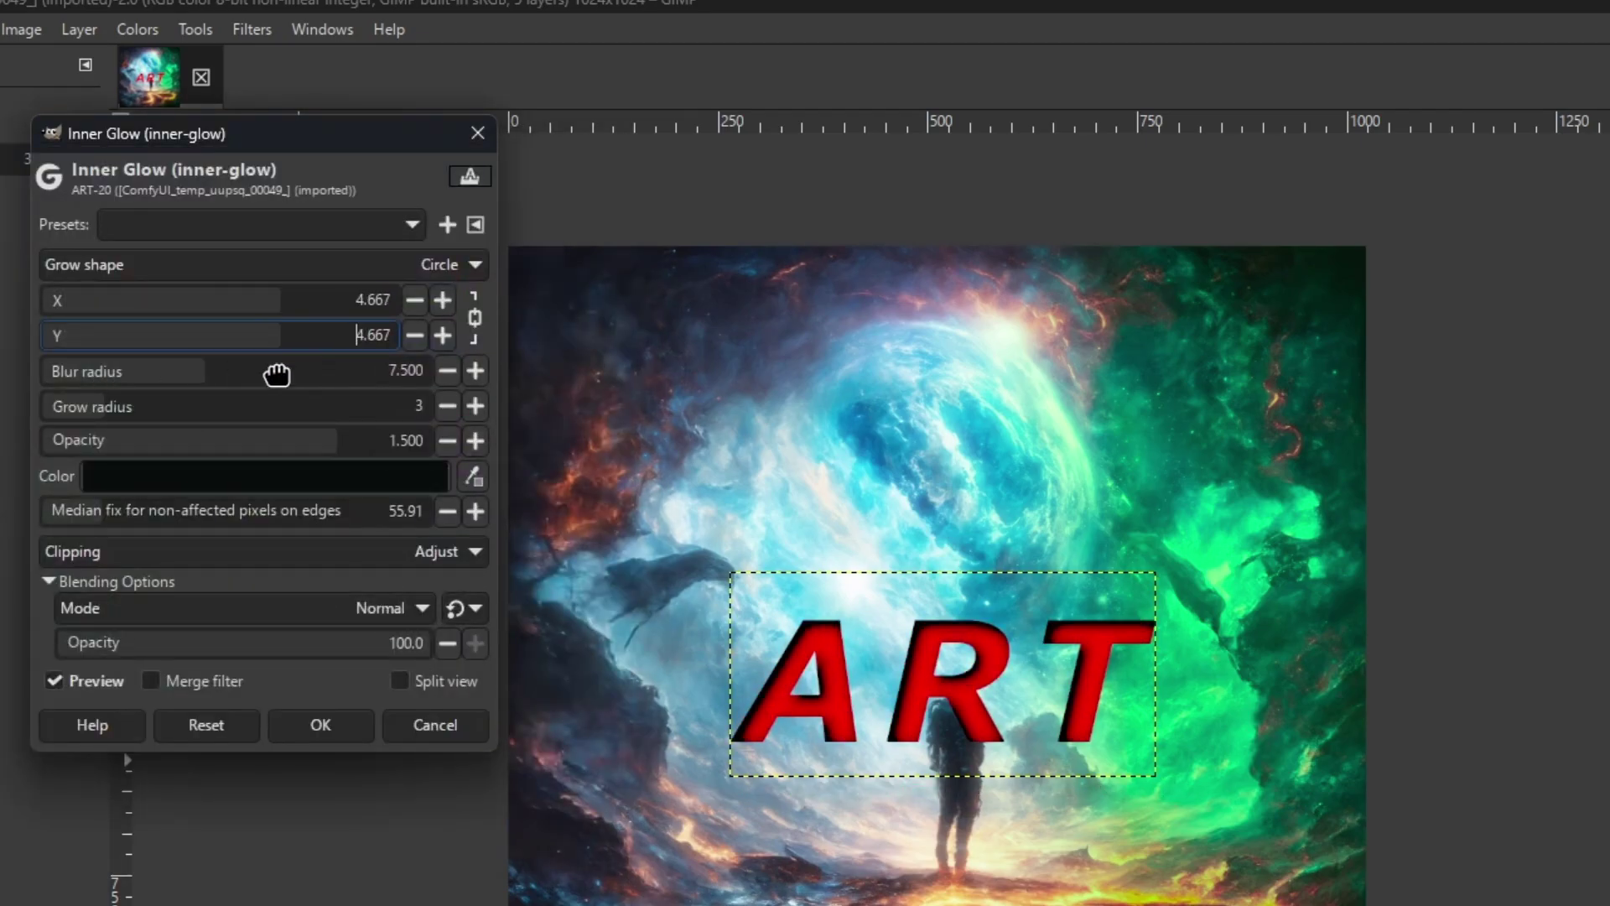
left_click(234, 442)
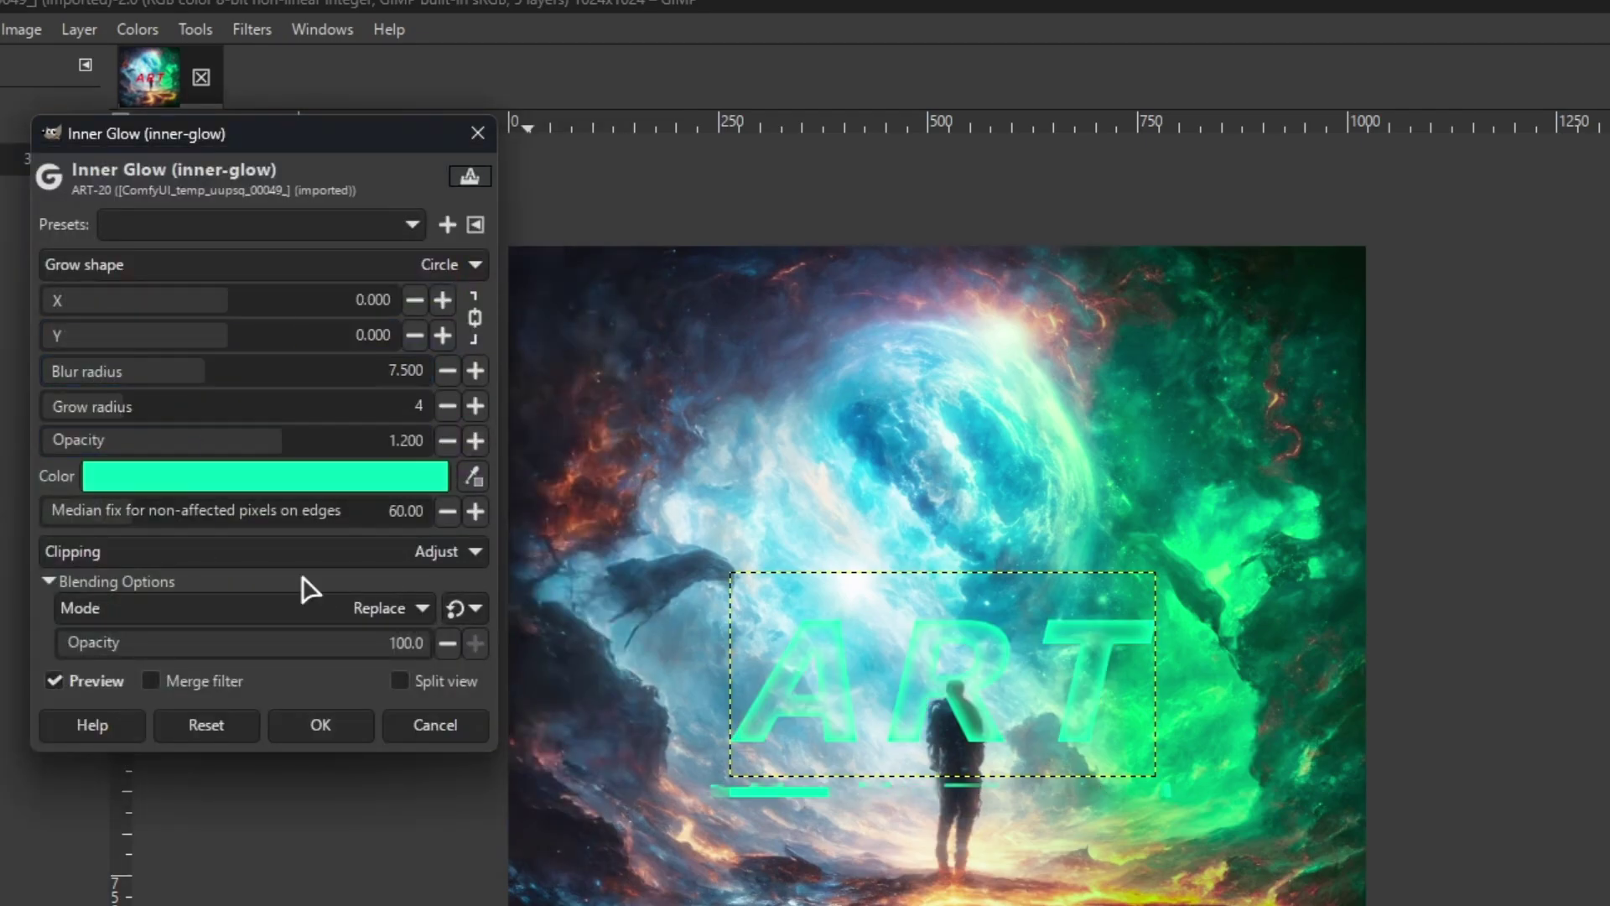
scroll(380, 608, "down", 1)
scroll(380, 608, "up", 1)
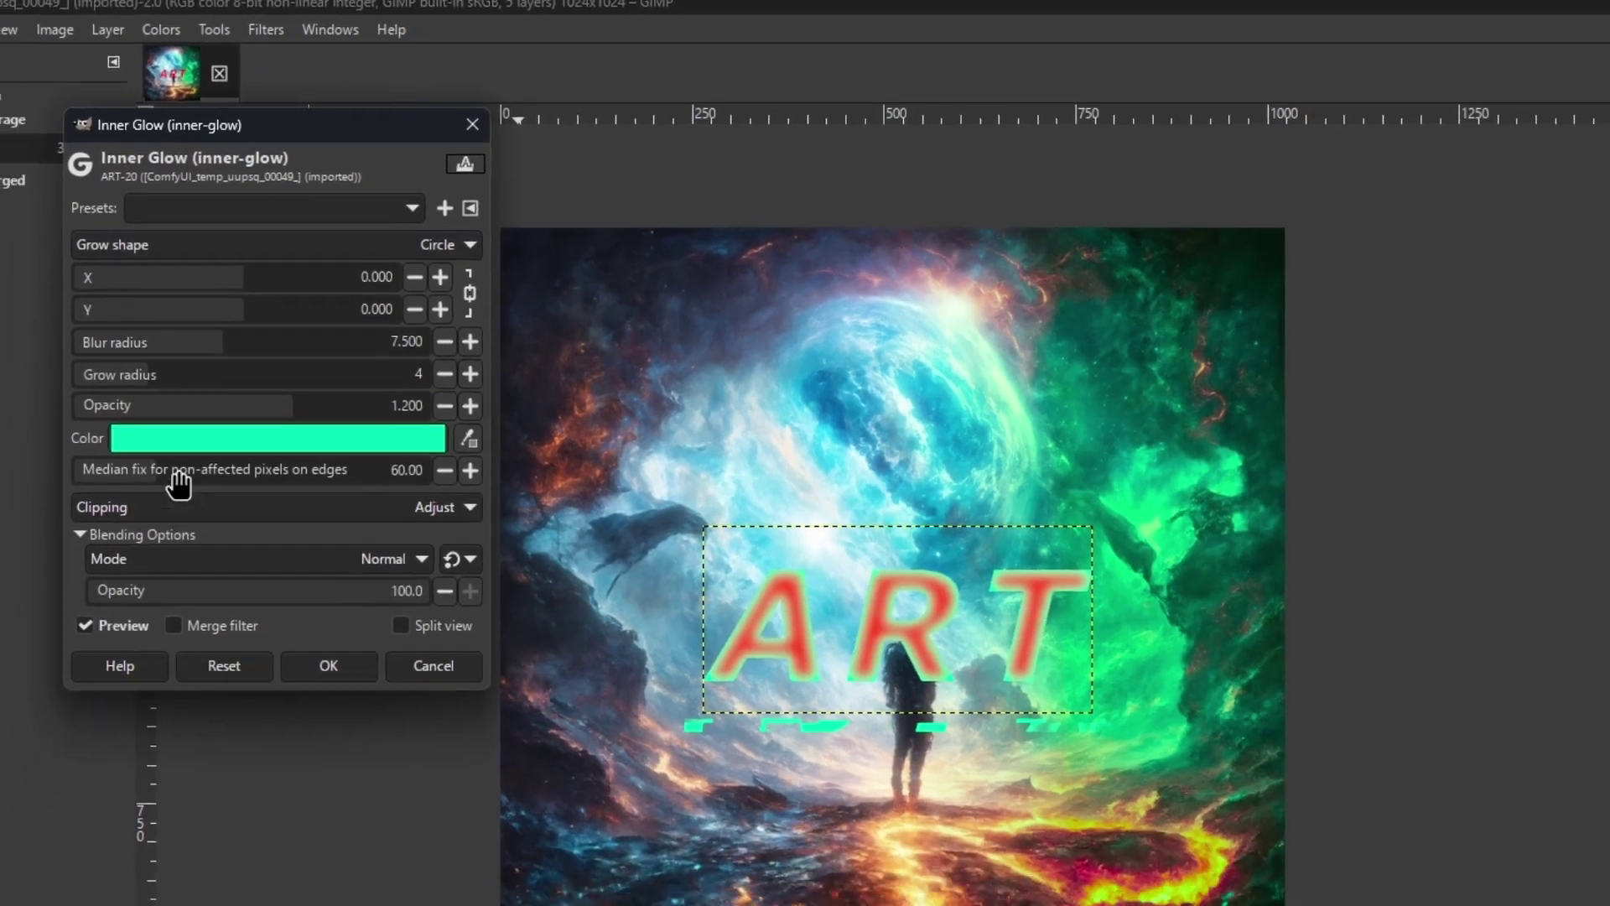
left_click_drag(178, 512, 49, 526)
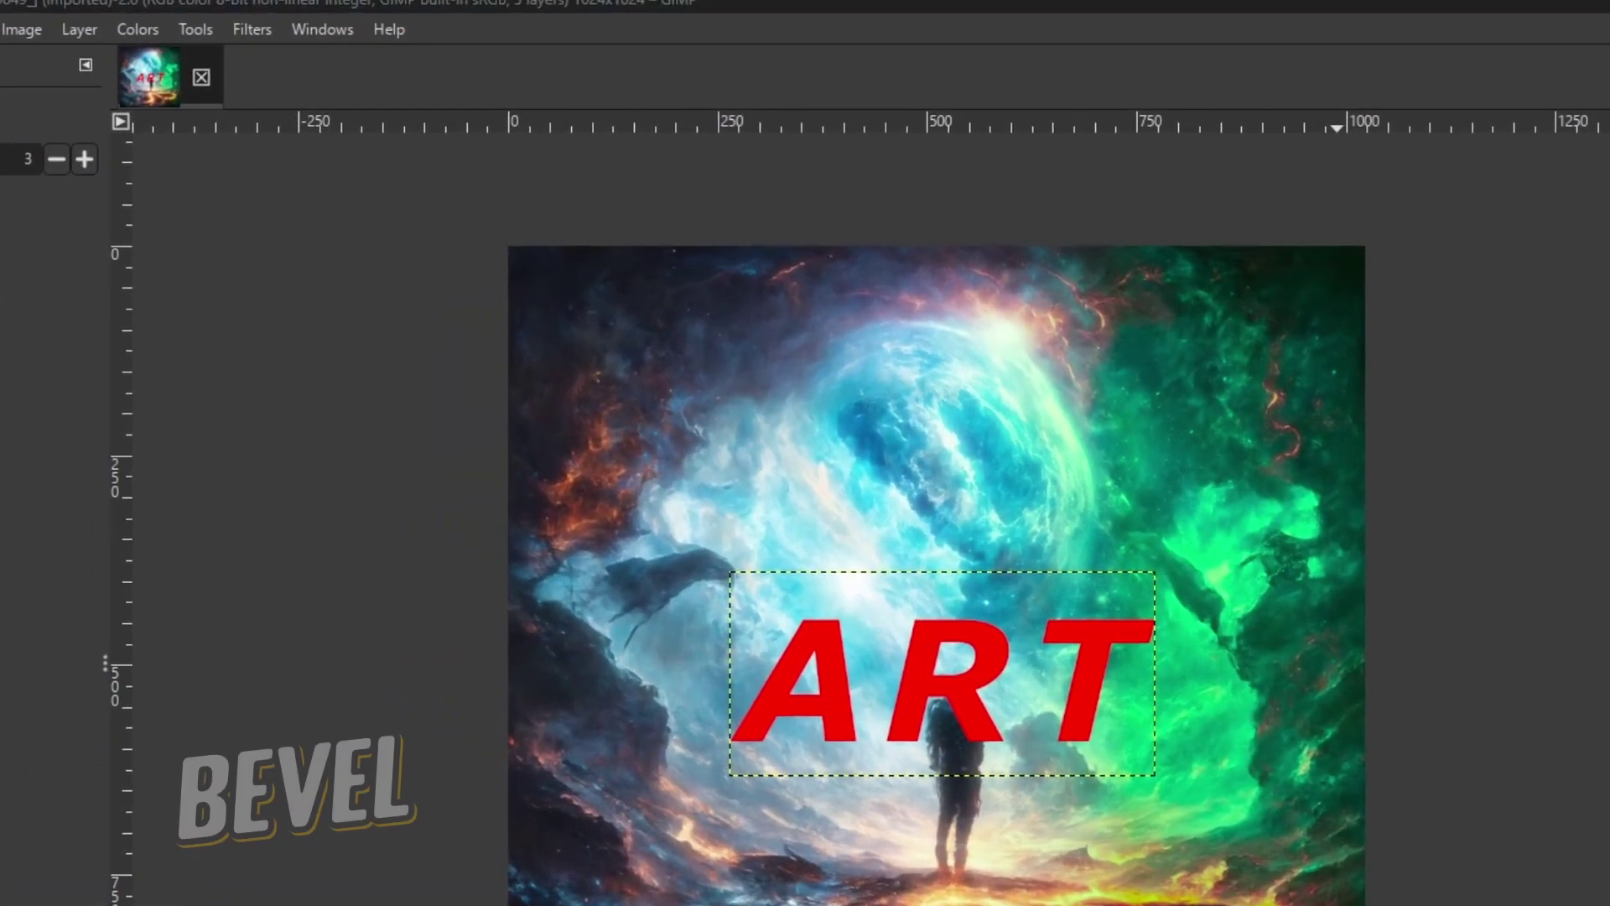
Apply a Light and Shadow Bevel to the ART text with the Bump bevel type
left_click(306, 29)
mouse_move(375, 201)
left_click(594, 467)
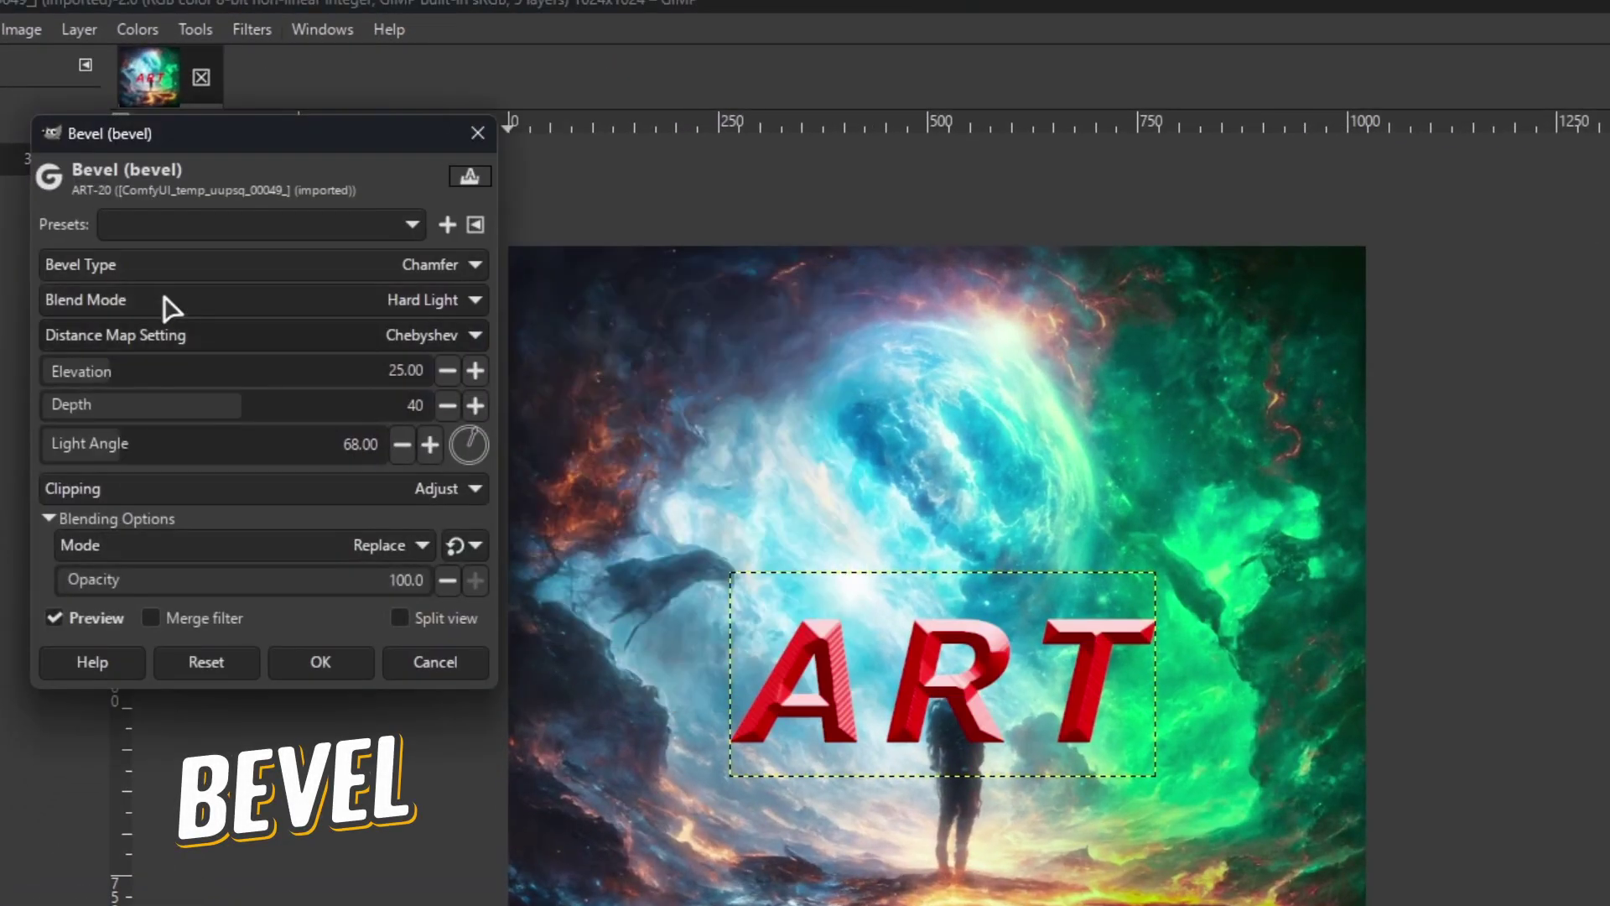
left_click(434, 192)
left_click(433, 206)
left_click(226, 248)
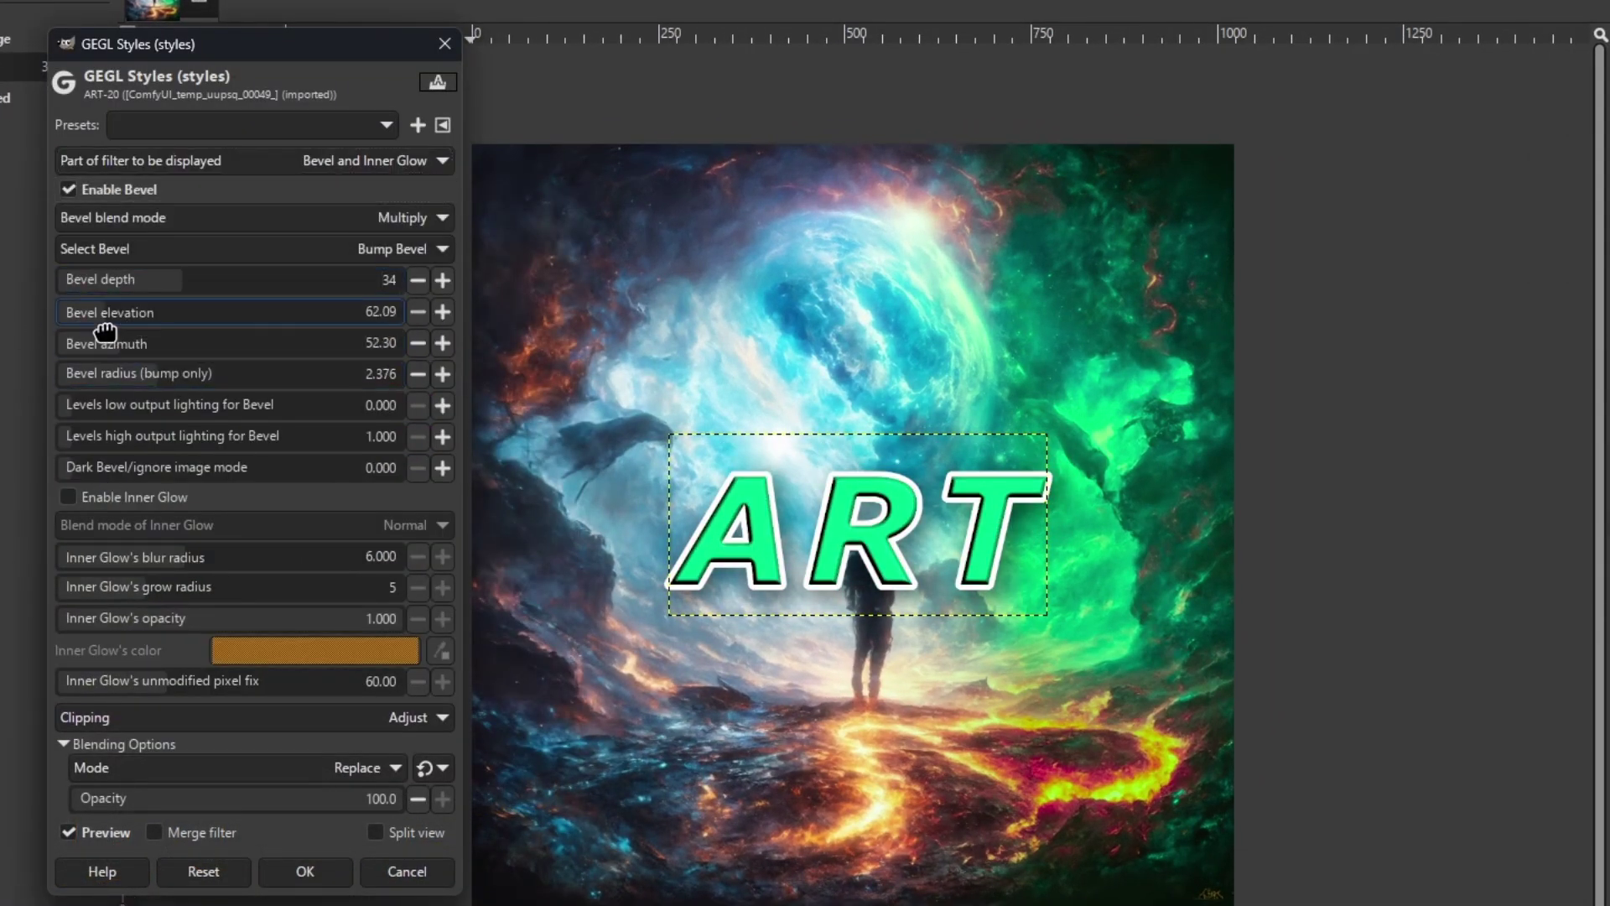
Replace the bevel with an orange inner glow blended as Hard Light
left_click(252, 217)
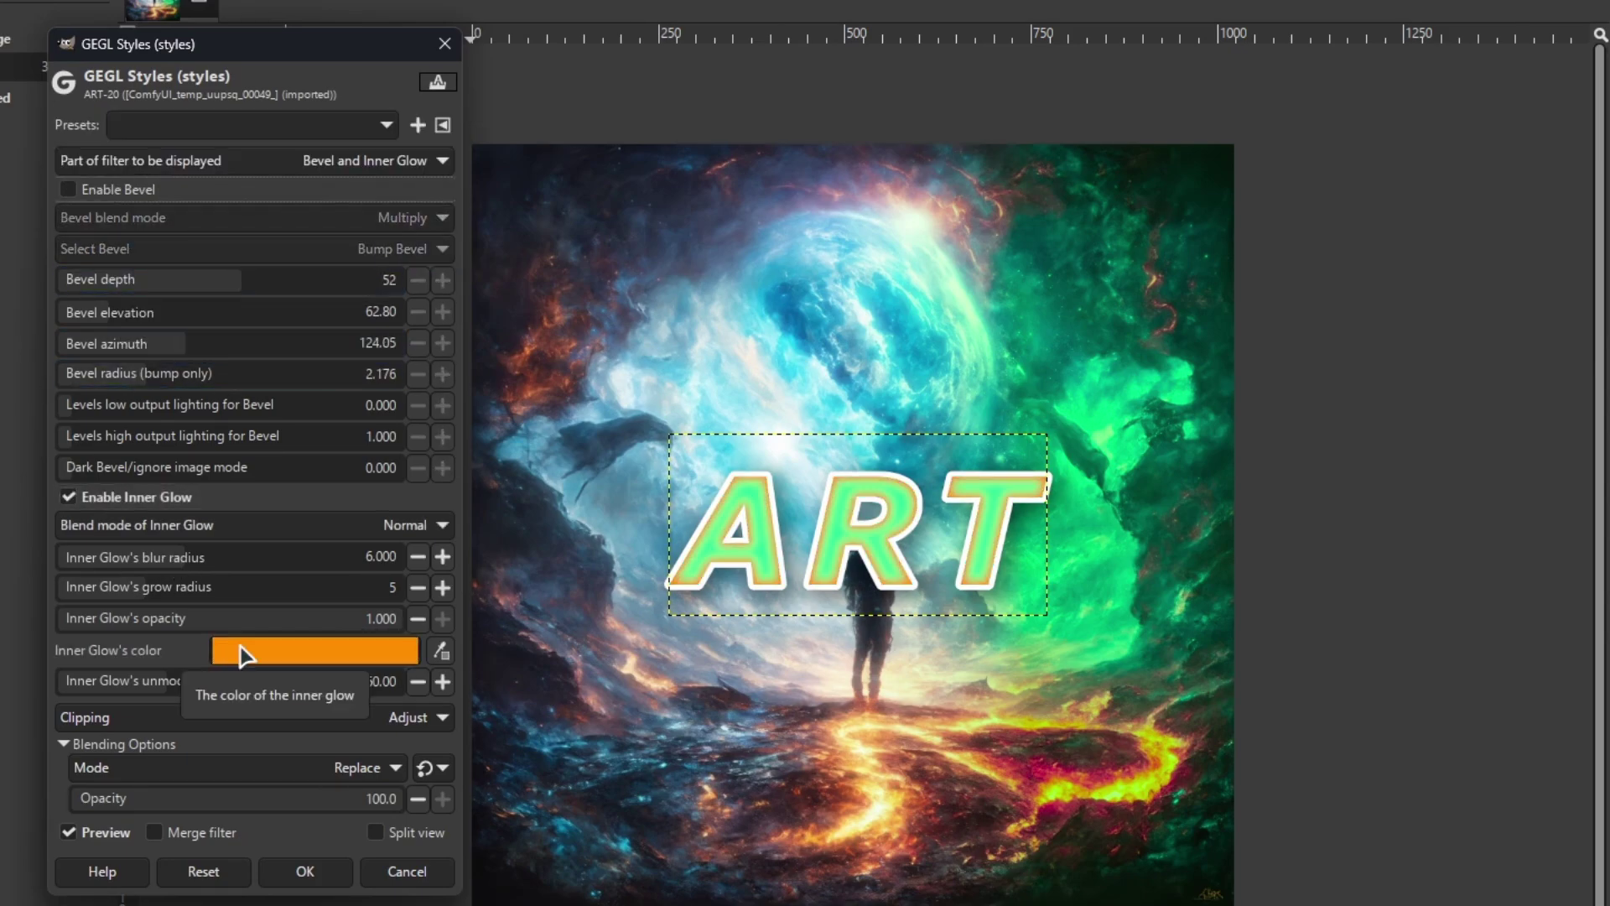
left_click(251, 524)
left_click(190, 621)
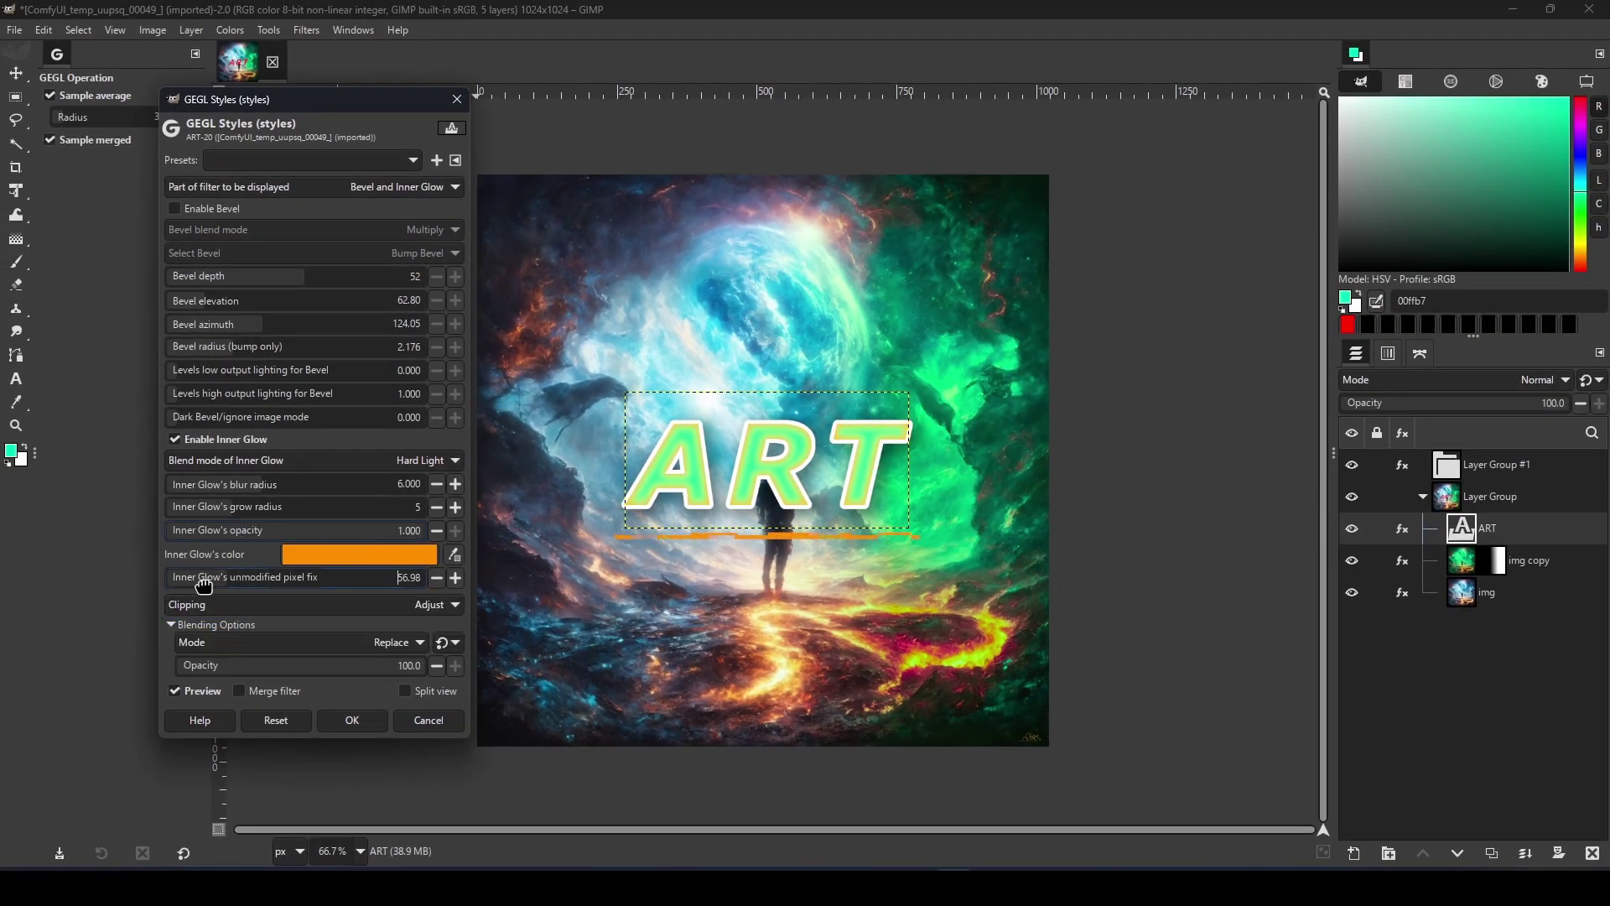